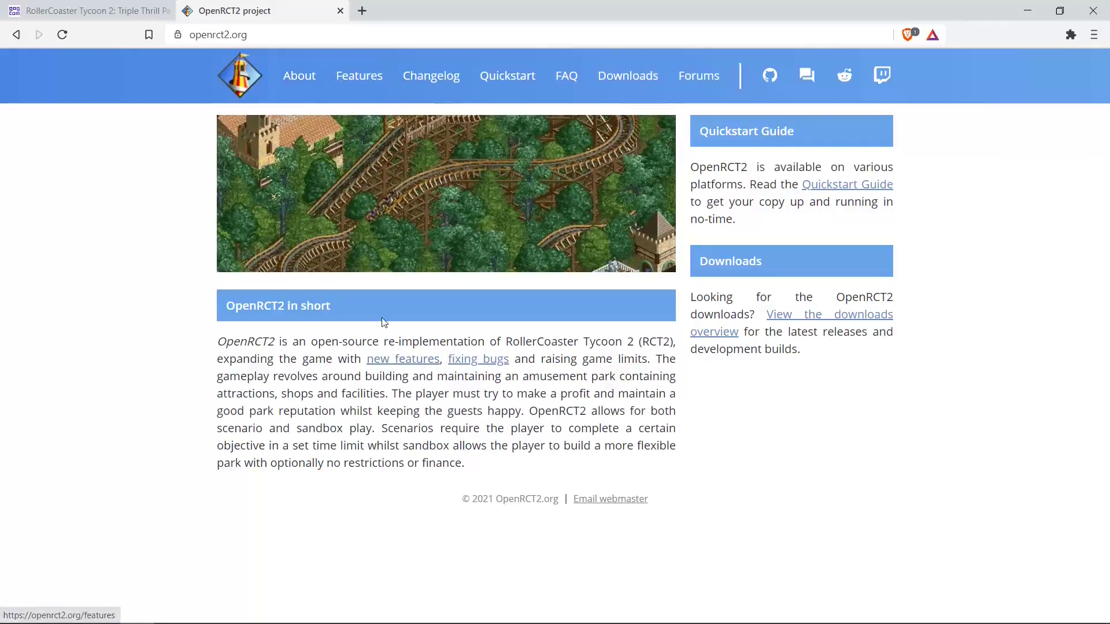
Switch to Steam to view the RollerCoaster Tycoon 2: Triple Thrill Pack library page, and close the Steam window
{"action": "mouse_move", "coordinate": [170, 621]}
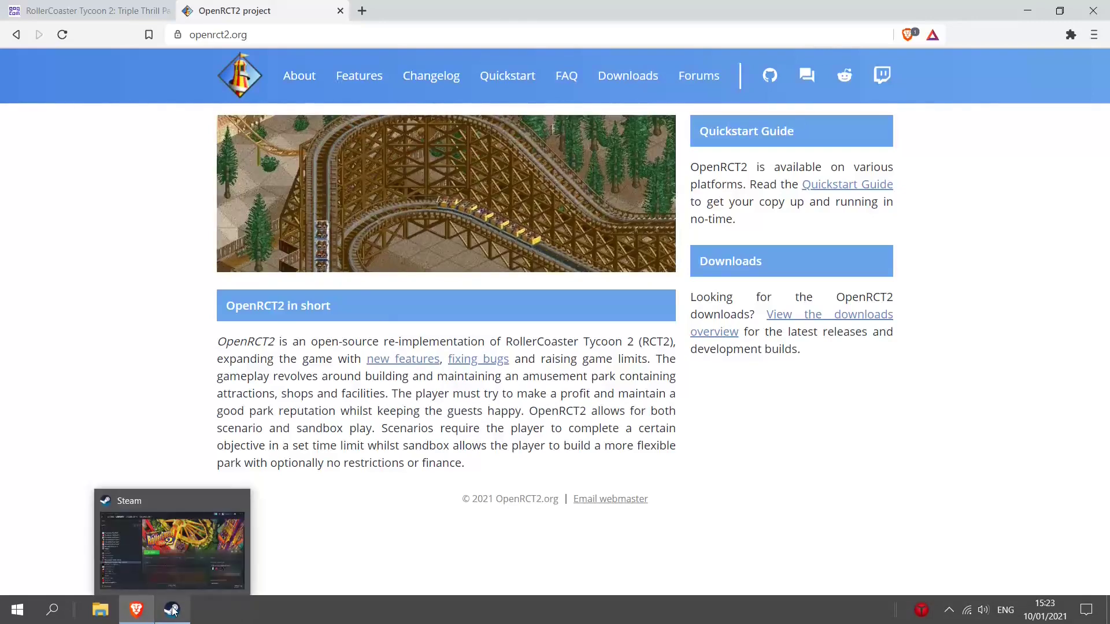
{"action": "left_click", "coordinate": [172, 610]}
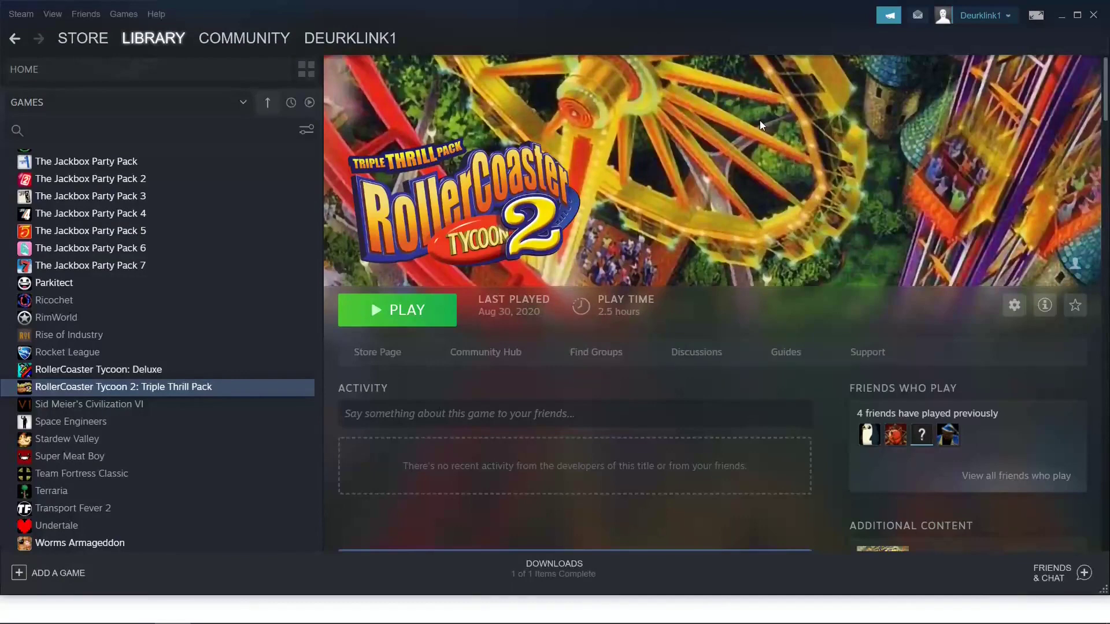
{"action": "left_click", "coordinate": [1091, 16]}
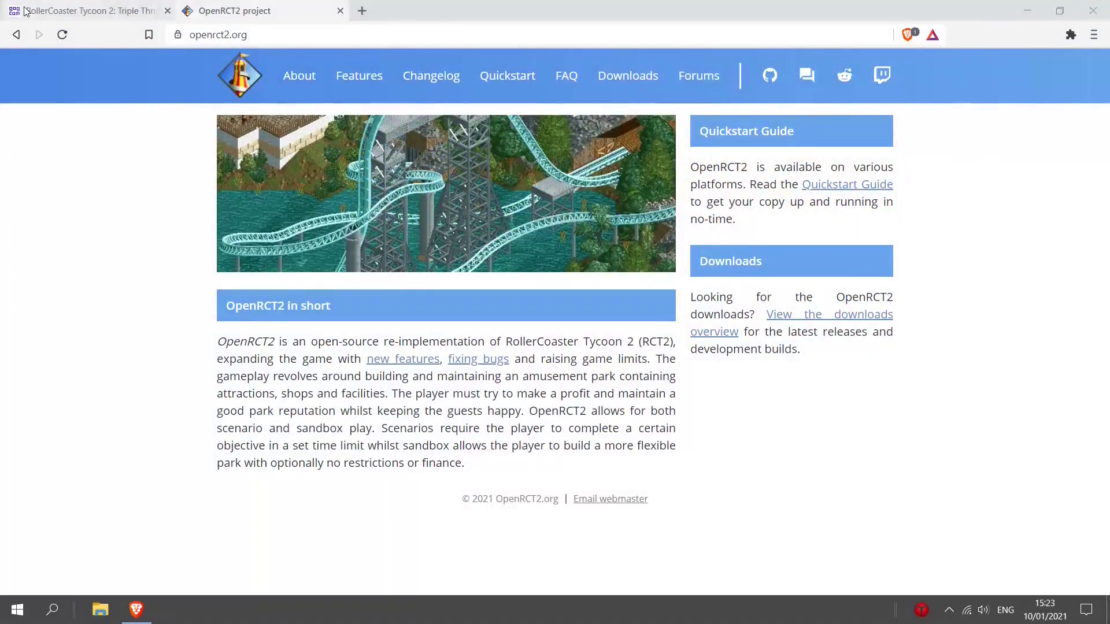
Review the price and description of RollerCoaster Tycoon 2: Triple Thrill Pack on its GOG store page, and close that page
{"action": "left_click", "coordinate": [26, 11]}
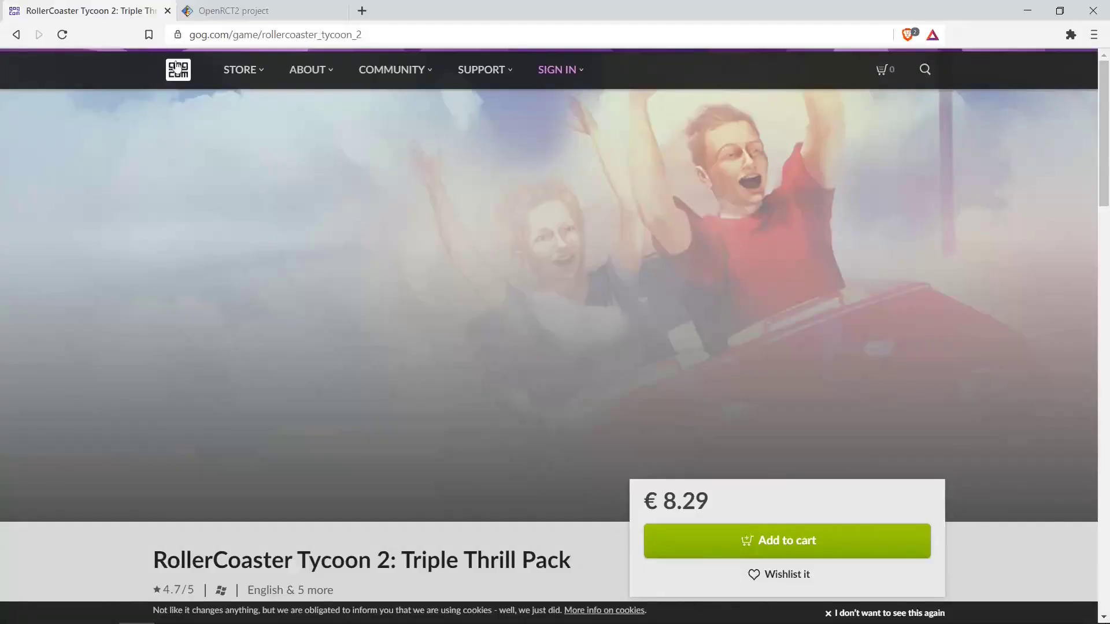
{"action": "scroll", "coordinate": [412, 166], "scroll_direction": "down", "scroll_amount": 2}
{"action": "scroll", "coordinate": [412, 165], "scroll_direction": "down", "scroll_amount": 3}
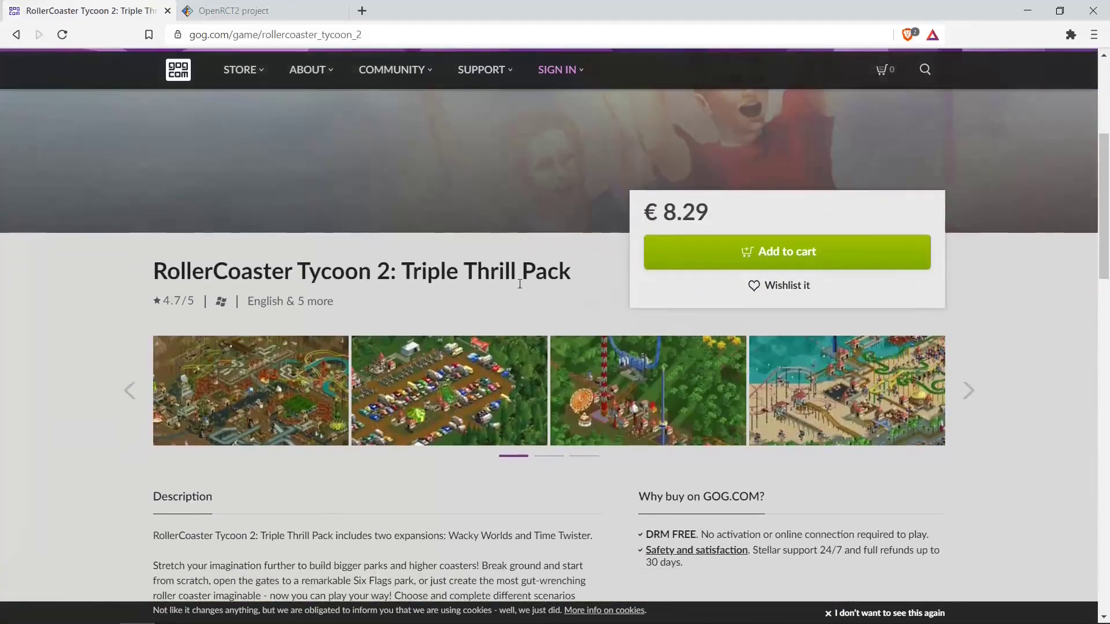
{"action": "left_click_drag", "start_coordinate": [715, 213], "coordinate": [652, 214]}
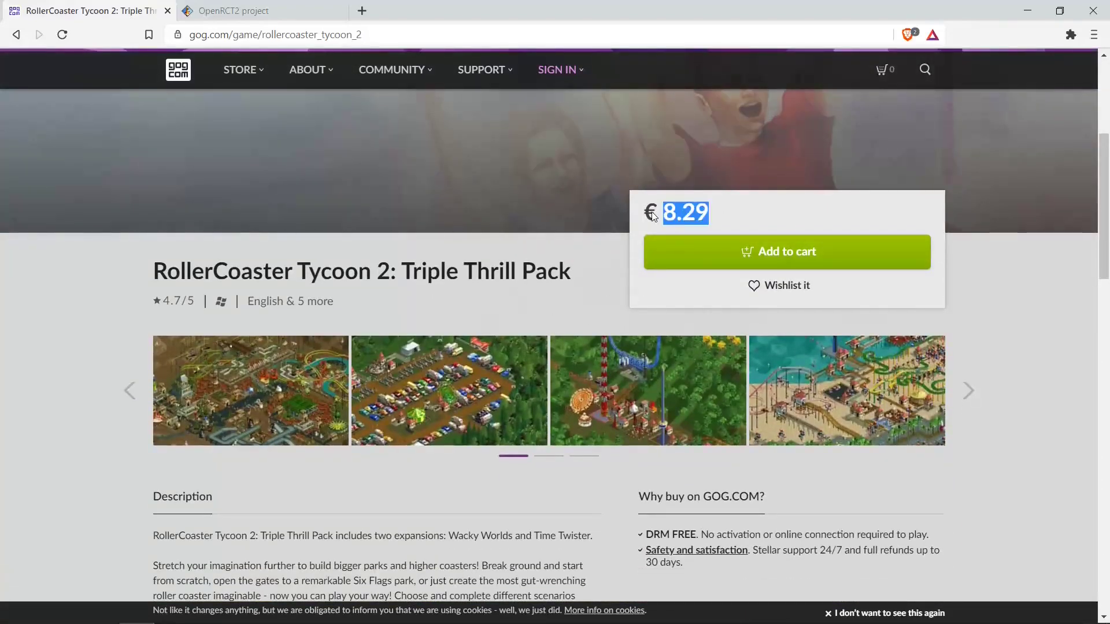
{"action": "left_click", "coordinate": [651, 211]}
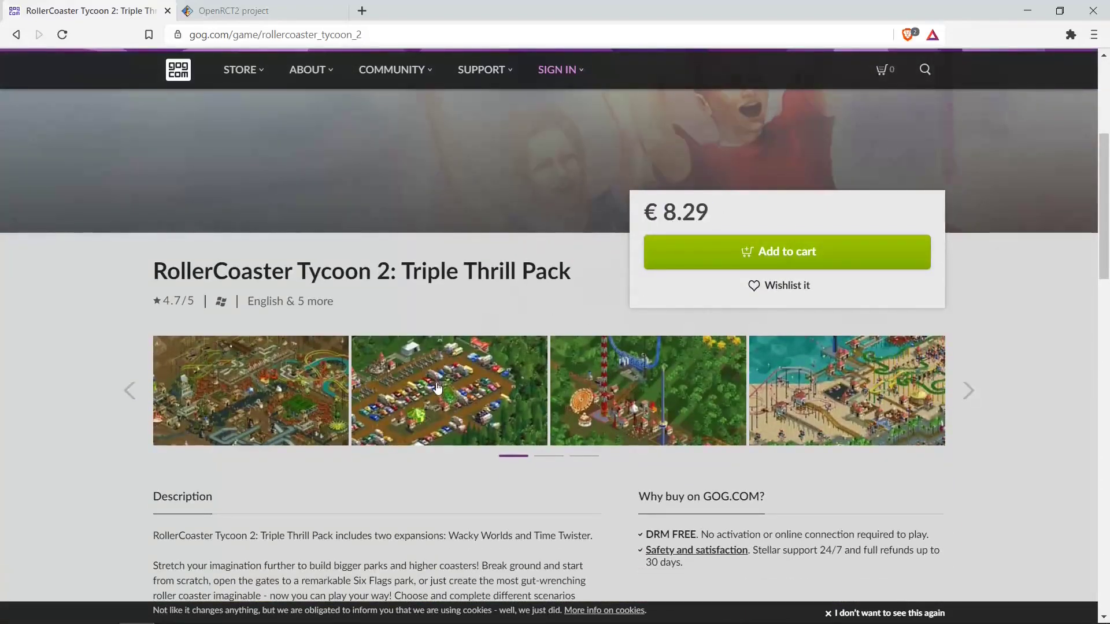
{"action": "scroll", "coordinate": [484, 376], "scroll_direction": "down", "scroll_amount": 2}
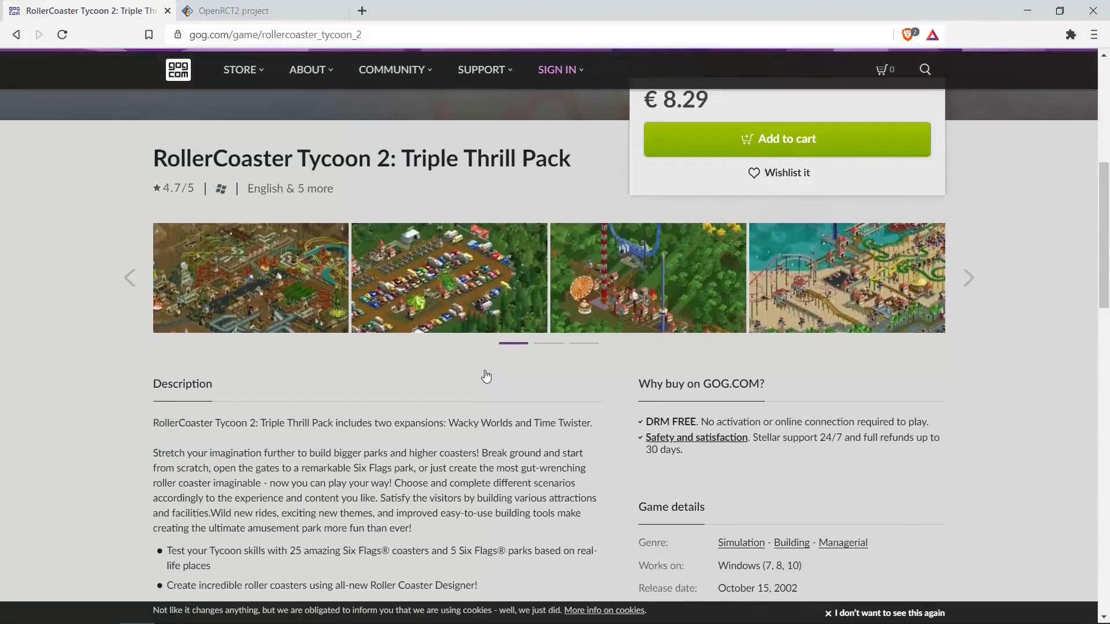
{"action": "scroll", "coordinate": [485, 375], "scroll_direction": "down", "scroll_amount": 4}
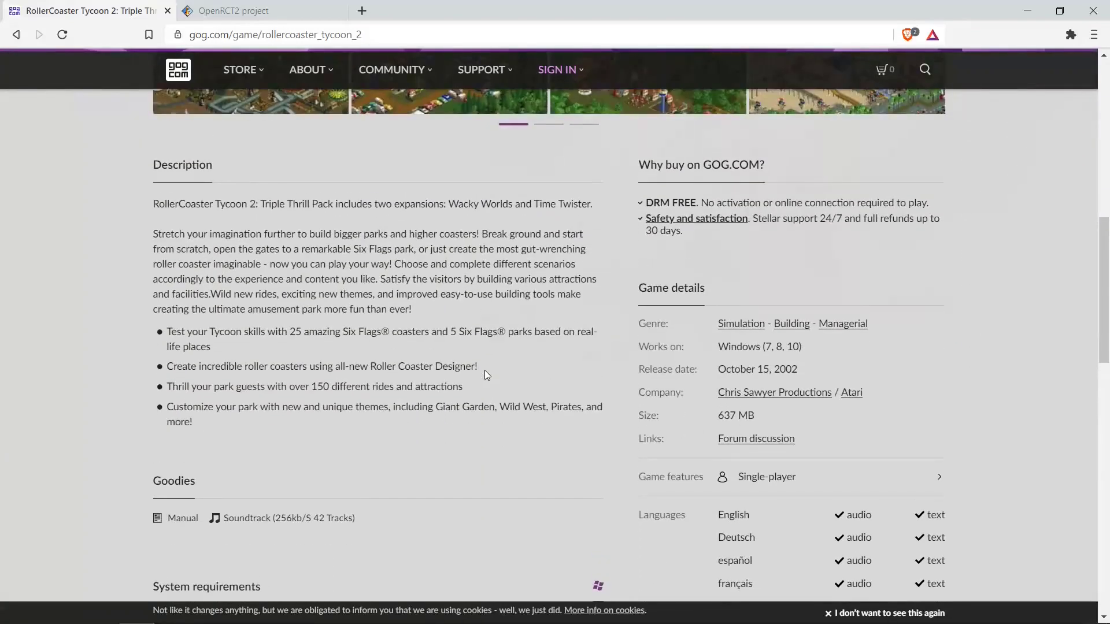
{"action": "scroll", "coordinate": [484, 374], "scroll_direction": "up", "scroll_amount": 7}
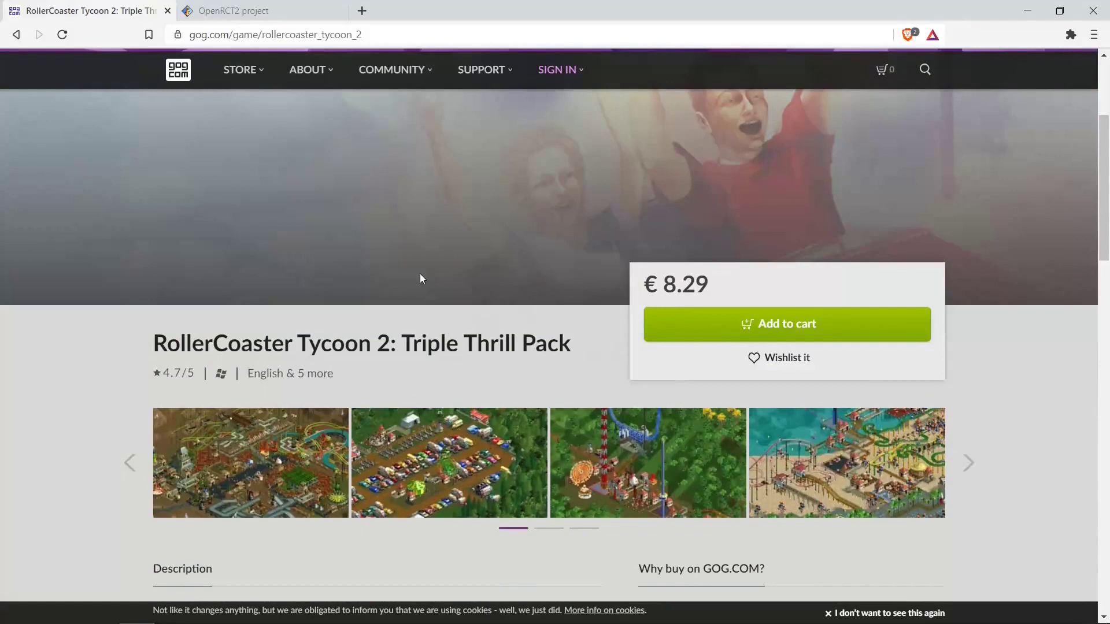
{"action": "left_click", "coordinate": [168, 11]}
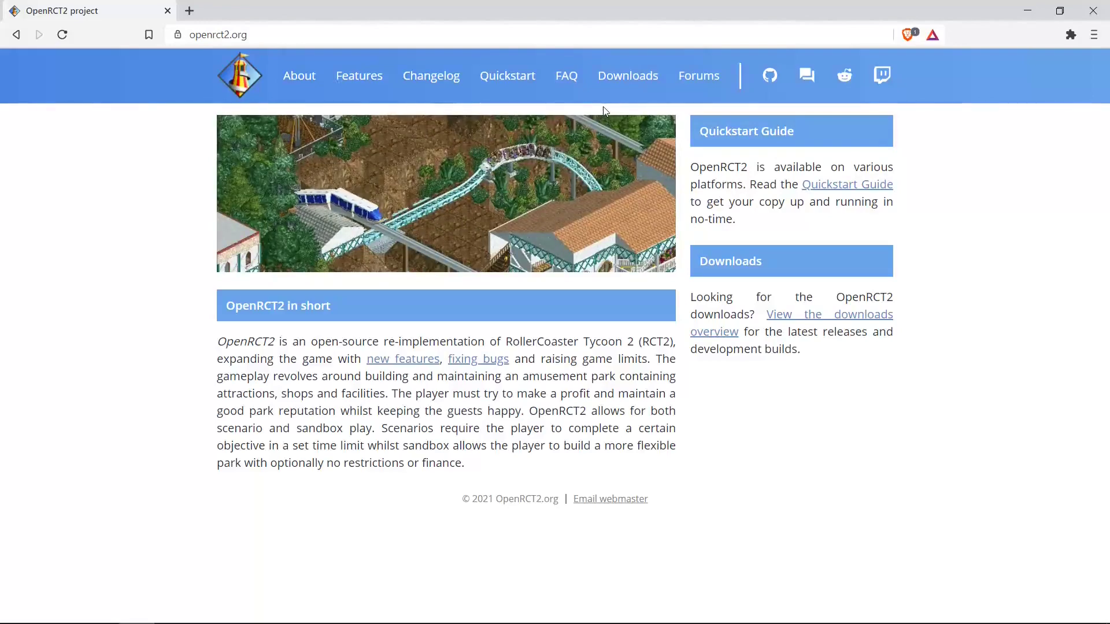
Open the OpenRCT2 downloads page and follow the automatic updates link to the launcher for Windows, macOS or Linux
{"action": "left_click", "coordinate": [628, 83]}
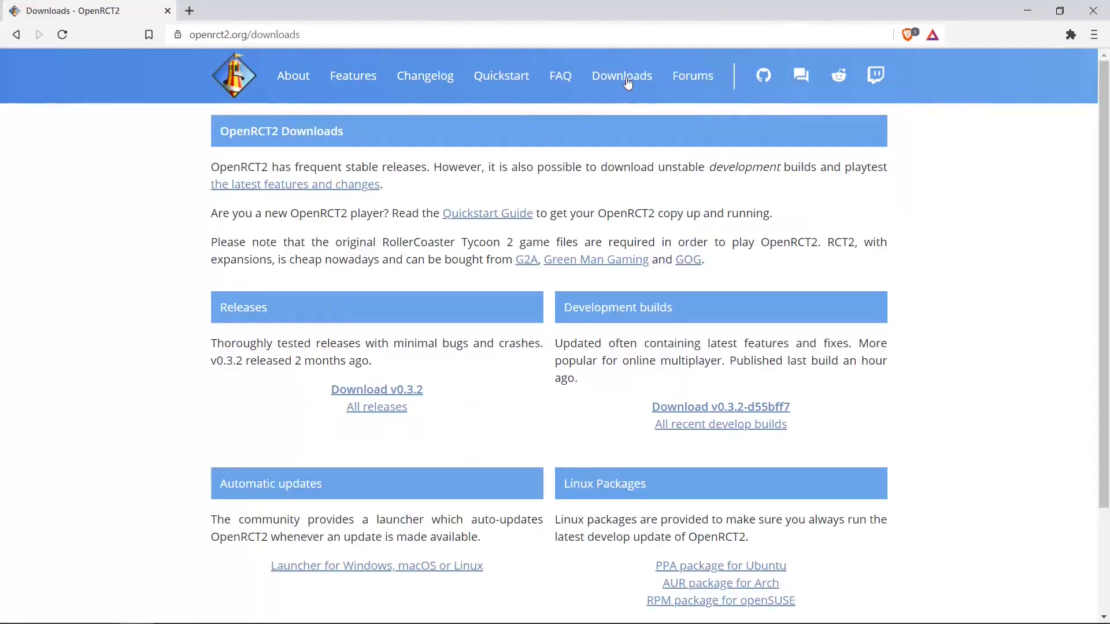
{"action": "scroll", "coordinate": [399, 286], "scroll_direction": "down", "scroll_amount": 2}
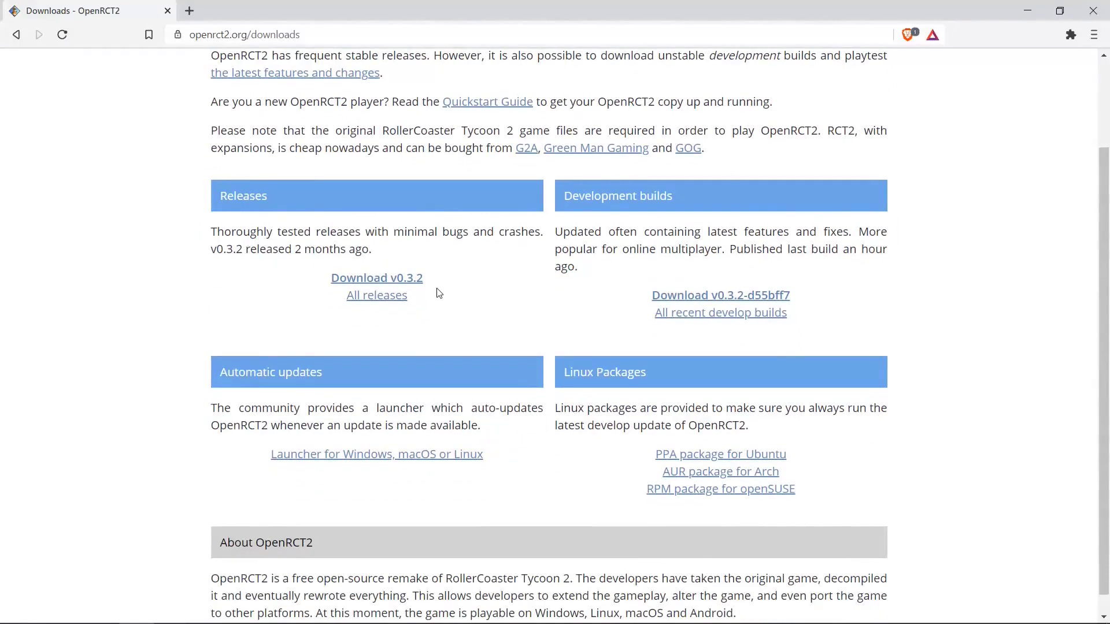
{"action": "scroll", "coordinate": [439, 293], "scroll_direction": "down", "scroll_amount": 1}
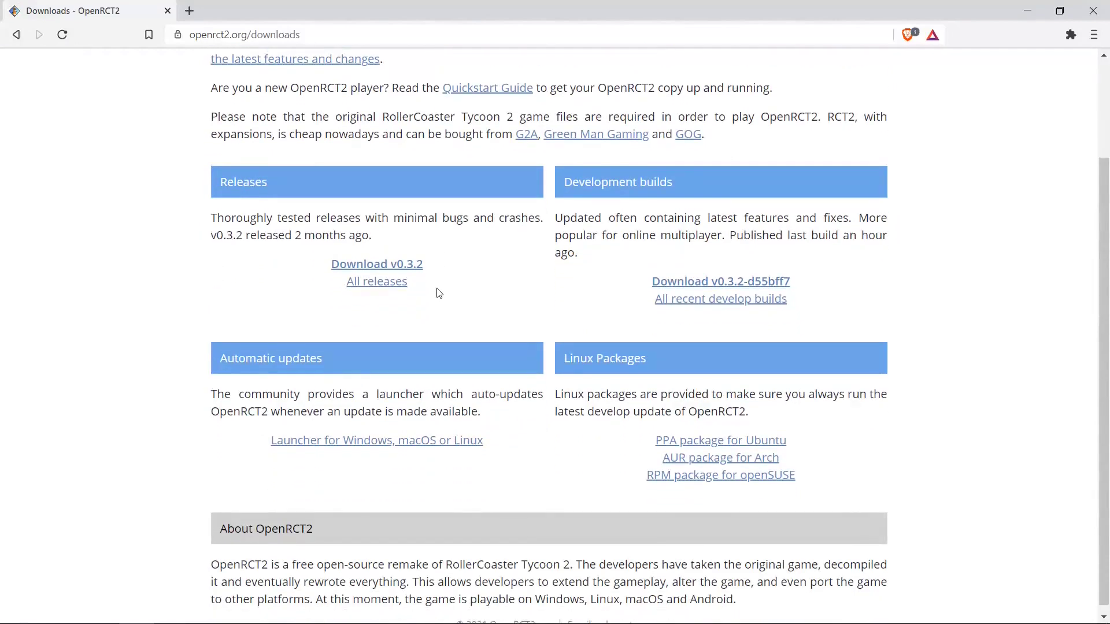
{"action": "scroll", "coordinate": [439, 295], "scroll_direction": "down", "scroll_amount": 1}
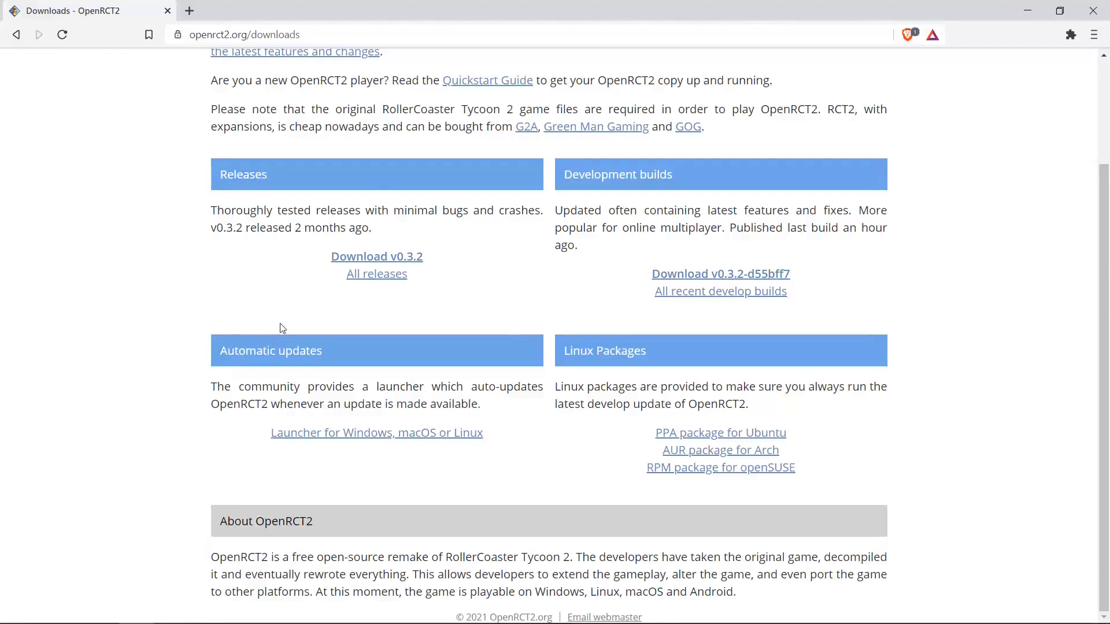
{"action": "left_click_drag", "start_coordinate": [335, 353], "coordinate": [229, 350]}
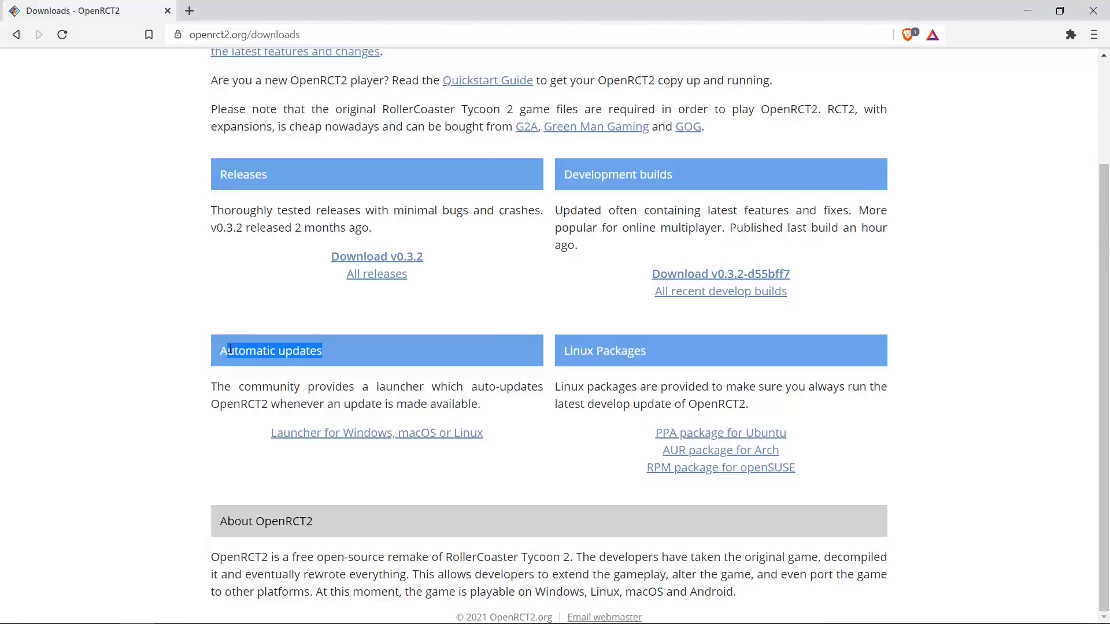
{"action": "left_click", "coordinate": [236, 357]}
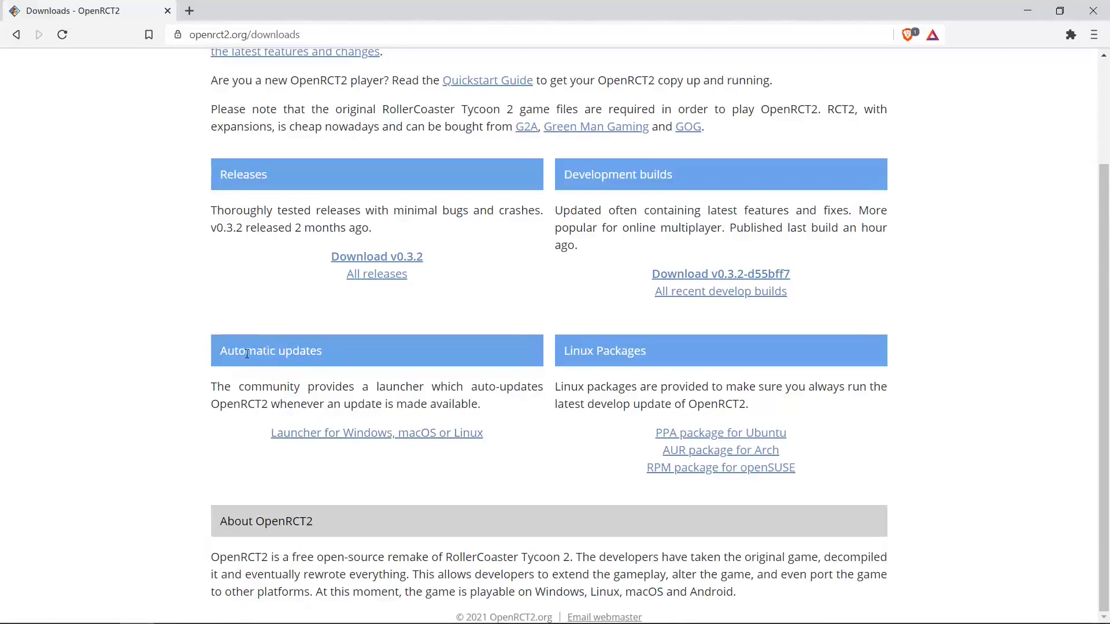
{"action": "left_click", "coordinate": [307, 434]}
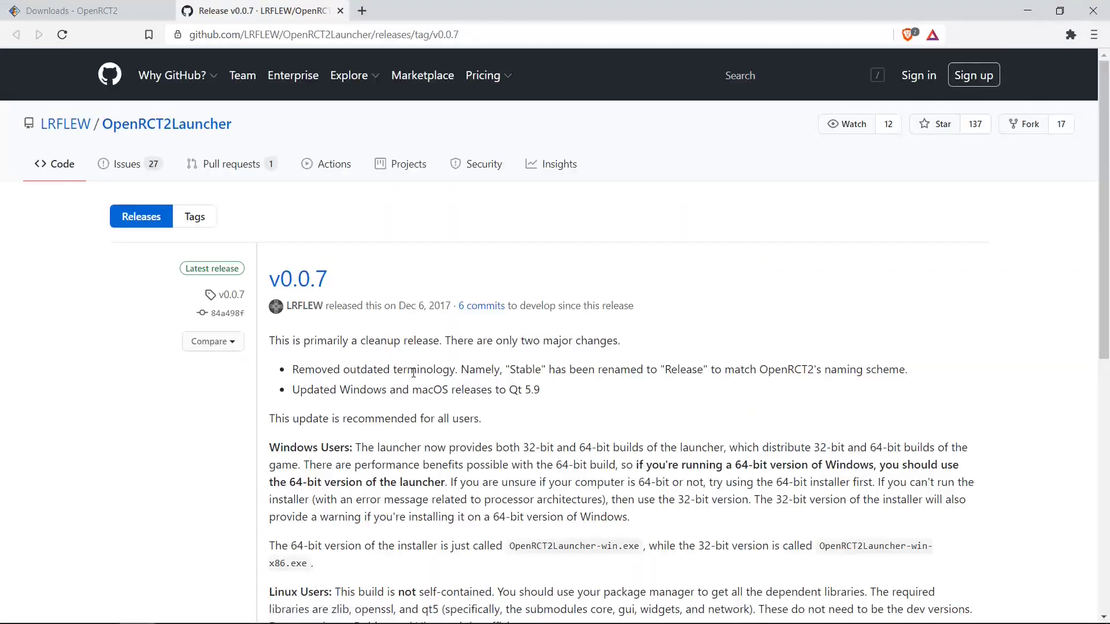
Download OpenRCT2Launcher-win.exe from the v0.0.7 release assets into the Downloads folder as OpenRCT2Launcher-win (1).exe
{"action": "scroll", "coordinate": [426, 369], "scroll_direction": "down", "scroll_amount": 5}
{"action": "scroll", "coordinate": [427, 369], "scroll_direction": "down", "scroll_amount": 3}
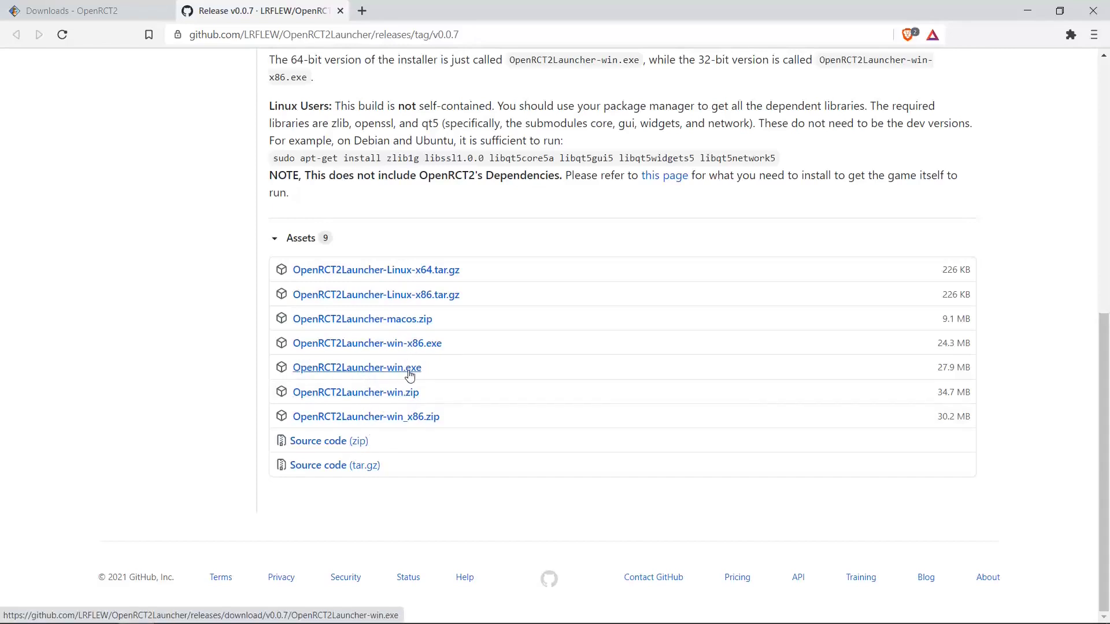
{"action": "left_click", "coordinate": [403, 371]}
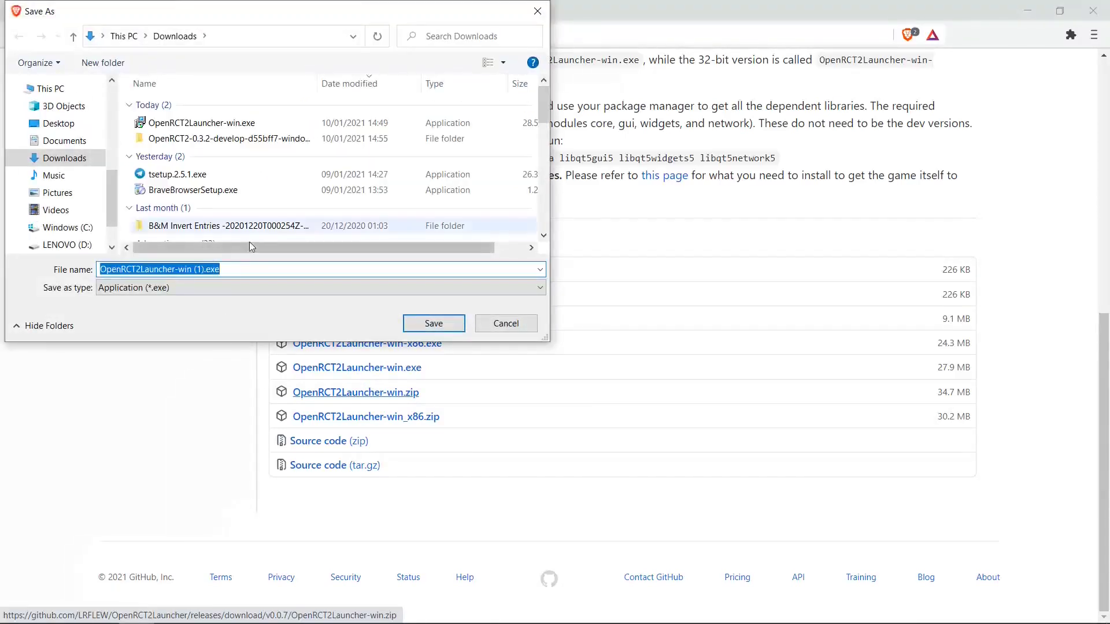
{"action": "left_click", "coordinate": [429, 323]}
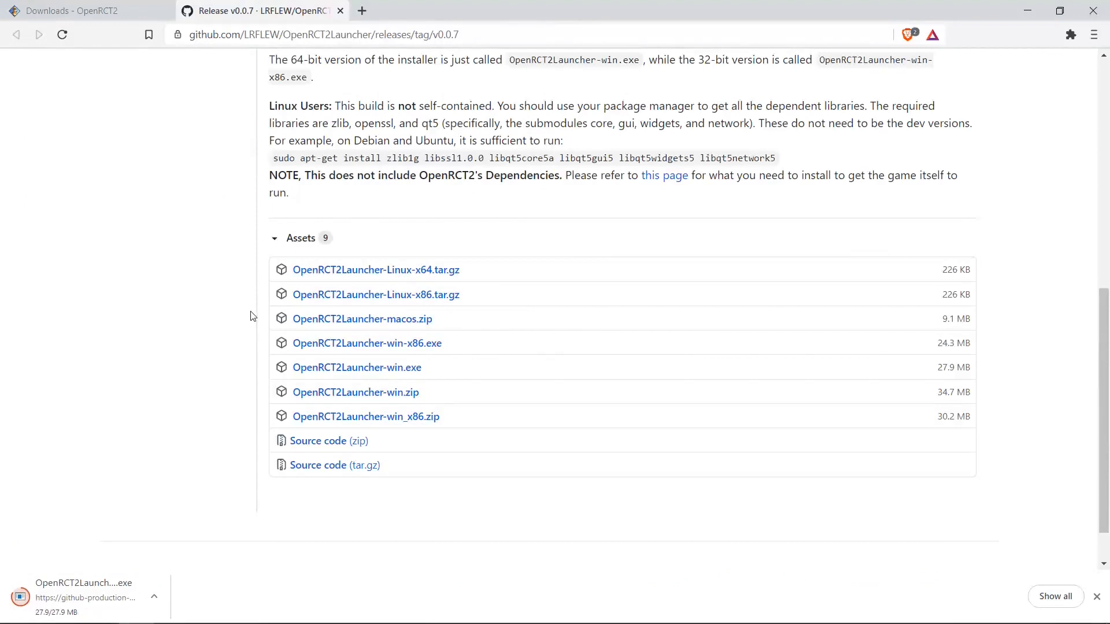
Install OpenRCT2 Launcher into C:\Program Files\OpenRCT2 Launcher with a desktop shortcut, and launch it when setup completes
{"action": "left_click", "coordinate": [67, 591]}
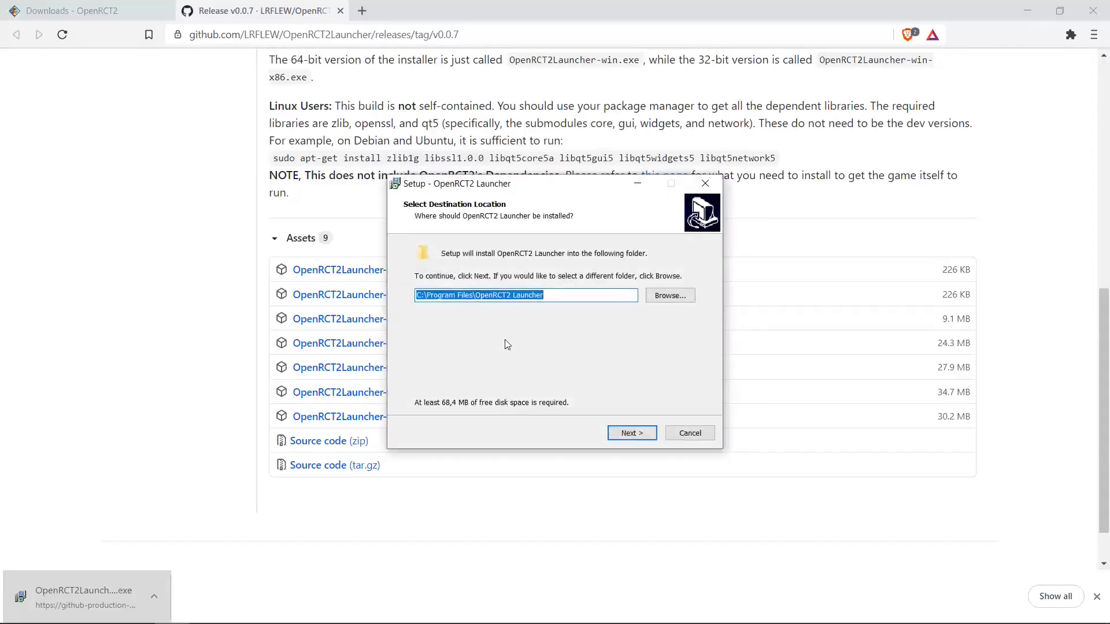
{"action": "left_click", "coordinate": [631, 435]}
{"action": "left_click", "coordinate": [631, 435]}
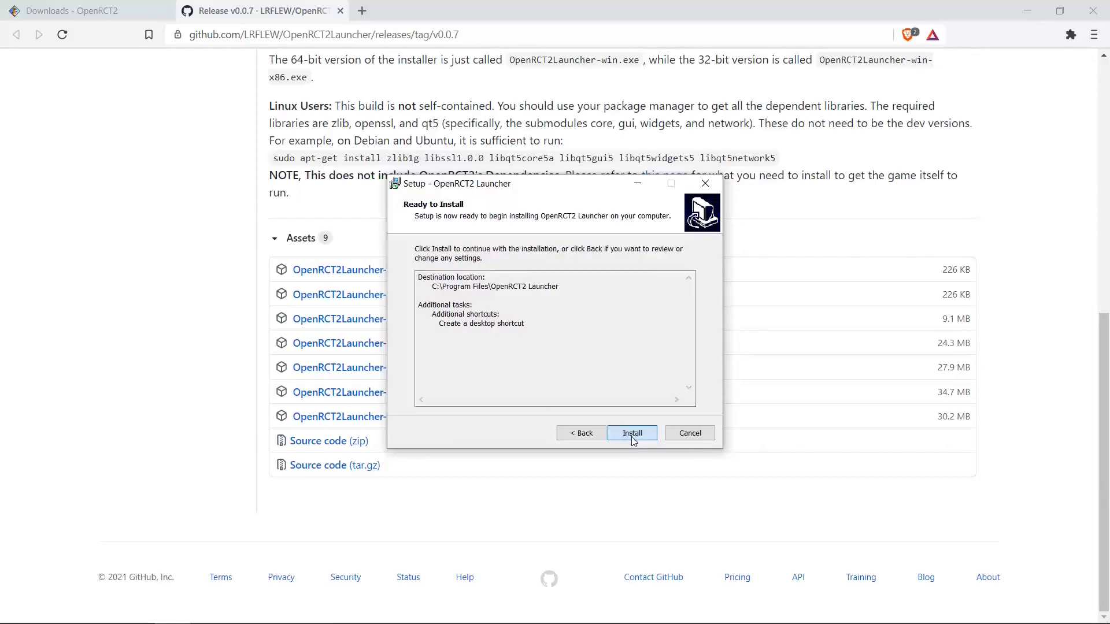
{"action": "left_click", "coordinate": [631, 435]}
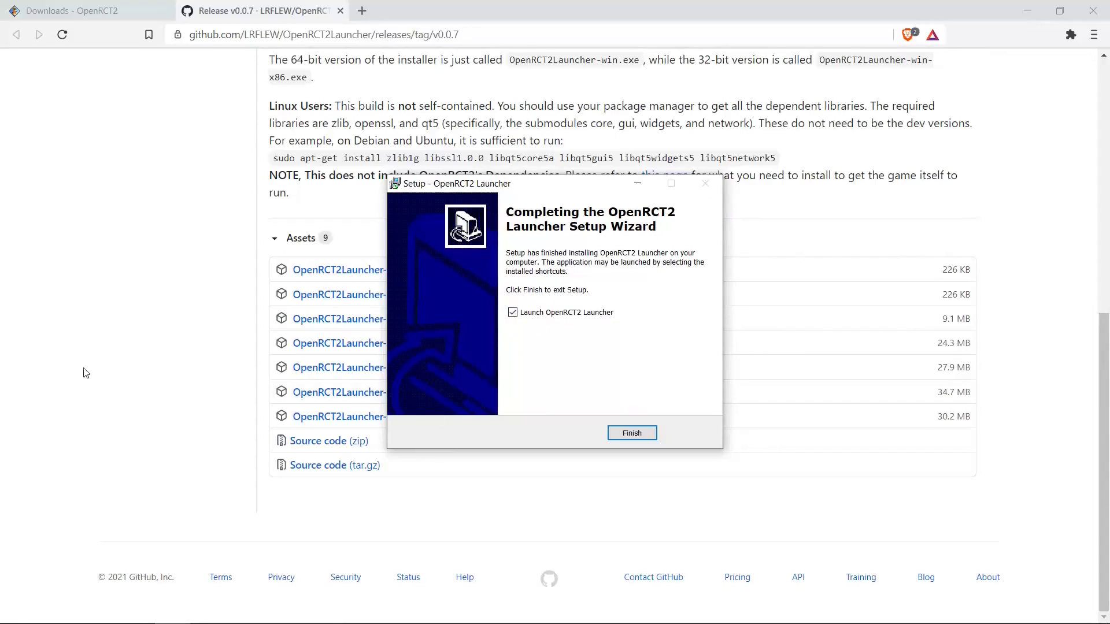
{"action": "left_click", "coordinate": [626, 432]}
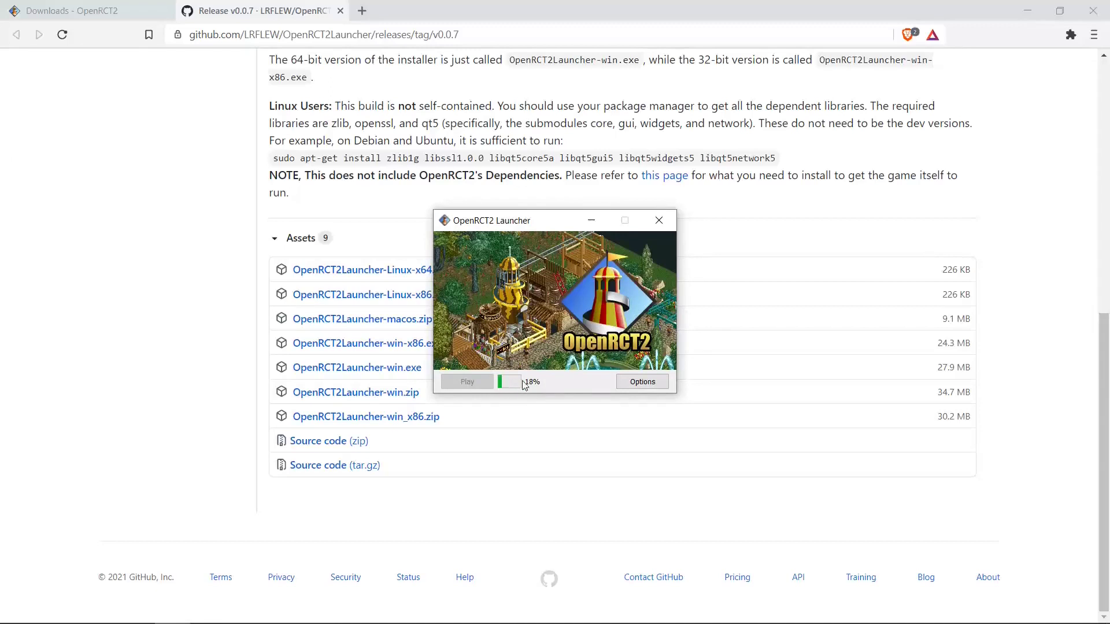
Choose the Develop branch in the launcher's options and start the game
{"action": "left_click", "coordinate": [643, 383]}
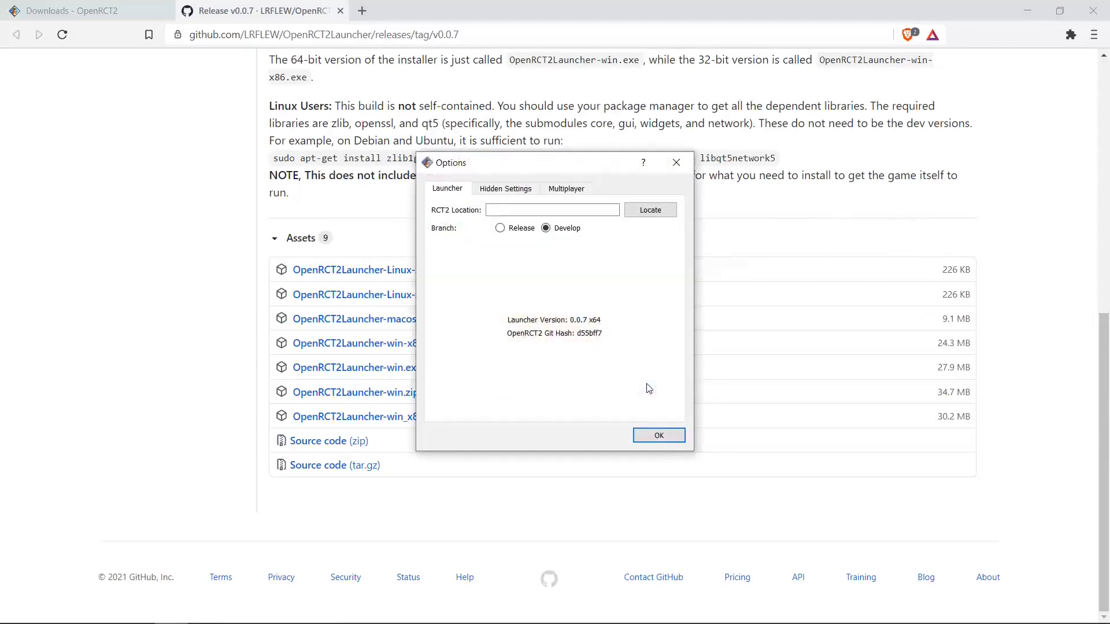
{"action": "left_click_drag", "start_coordinate": [465, 167], "coordinate": [740, 204]}
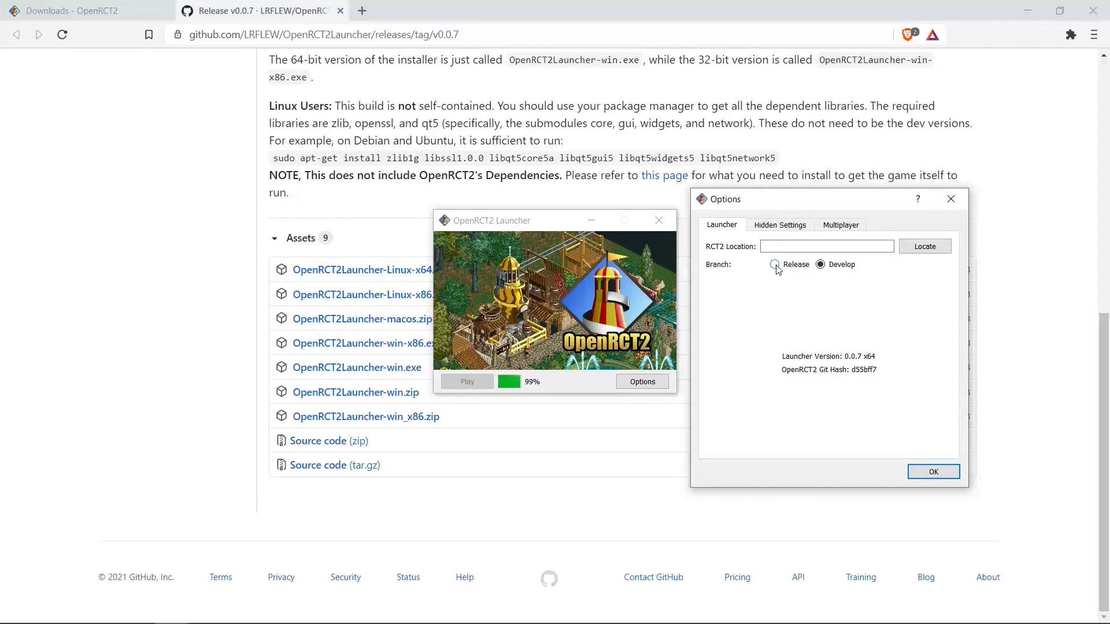
{"action": "left_click", "coordinate": [820, 265]}
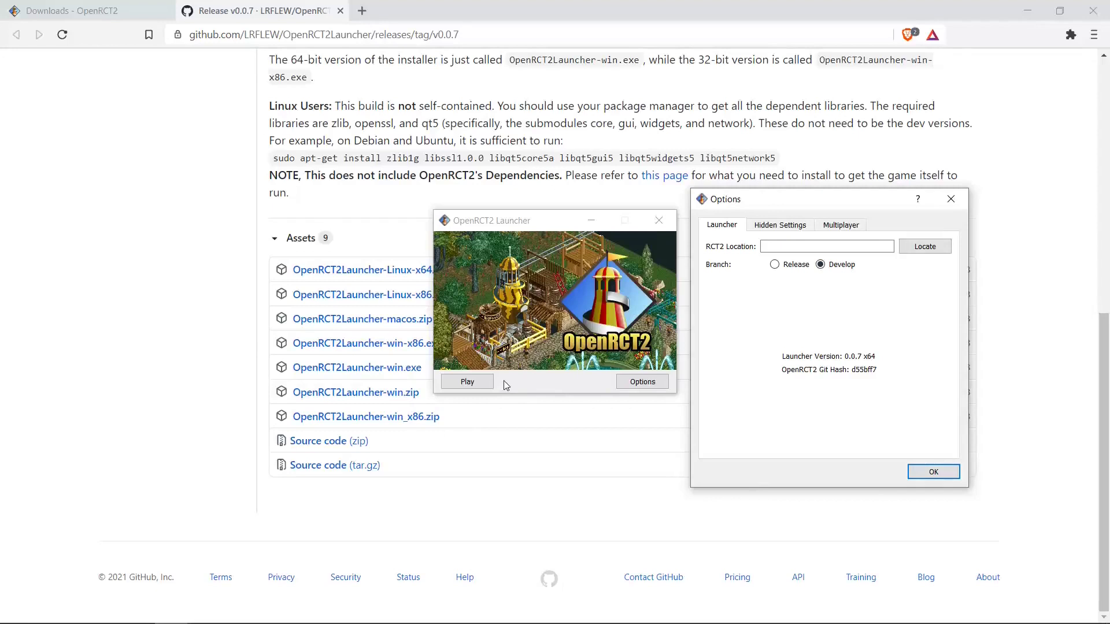
{"action": "left_click", "coordinate": [934, 472]}
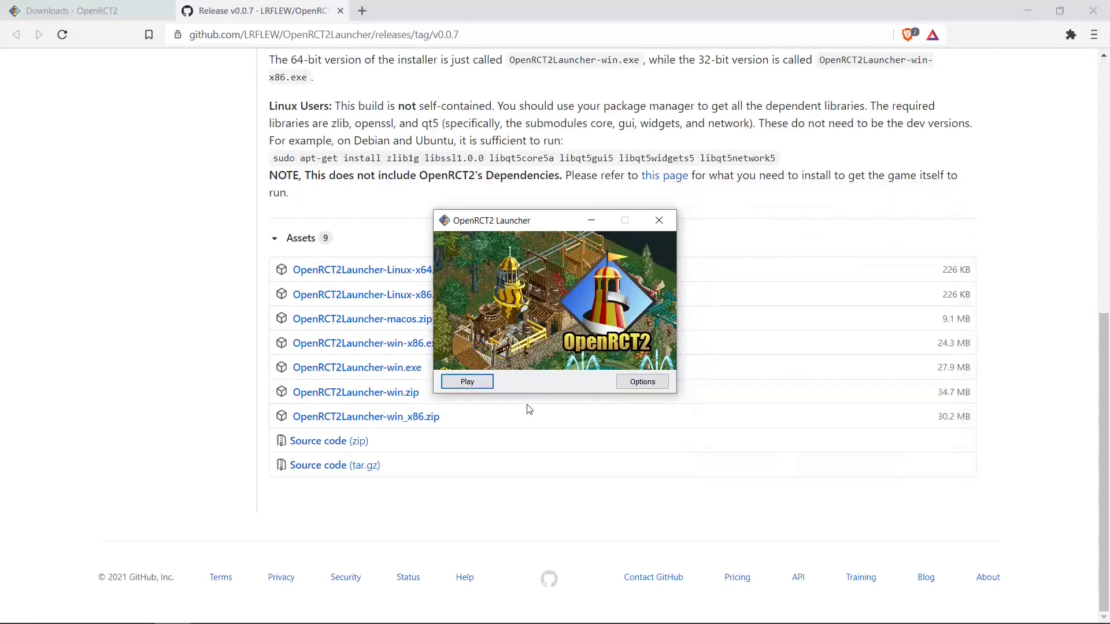
{"action": "left_click", "coordinate": [460, 383]}
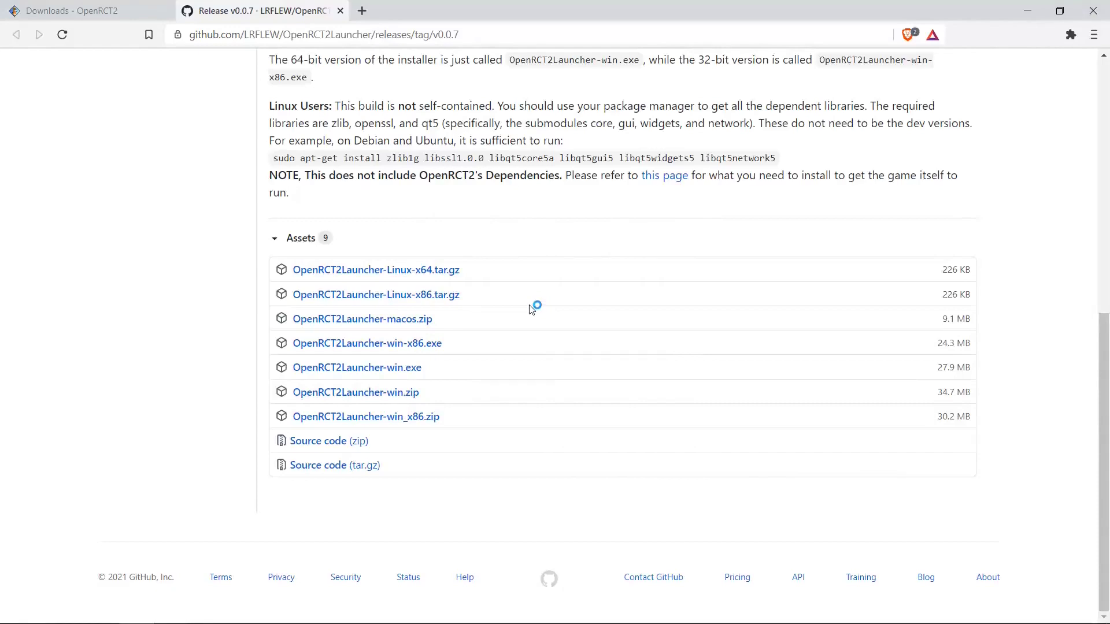
{"action": "mouse_move", "coordinate": [366, 610]}
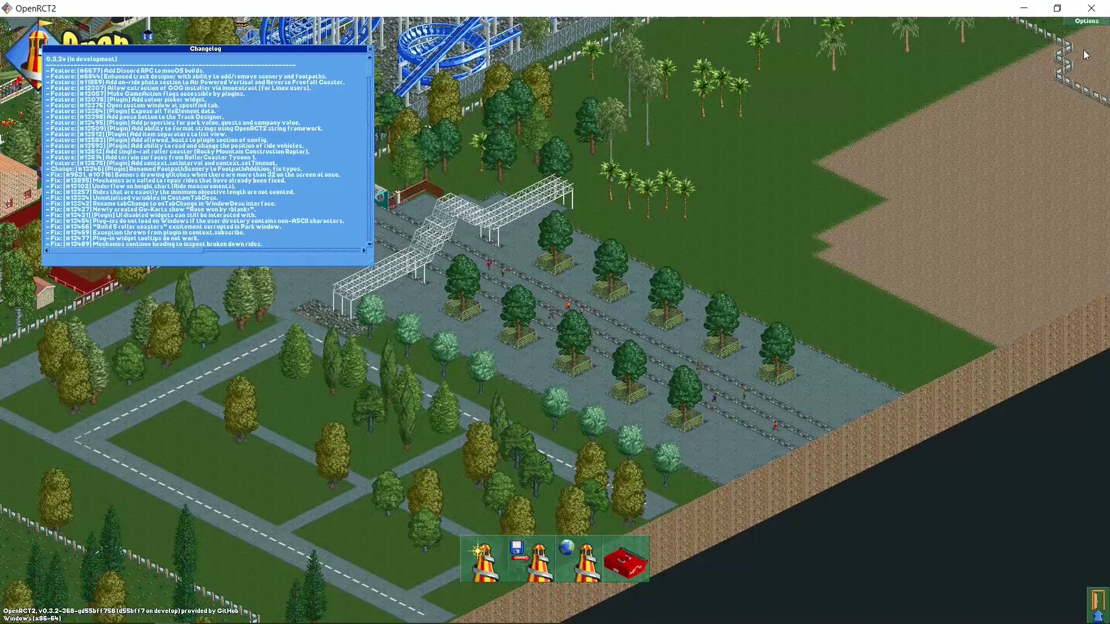
View the game's display and audio options, and close the options window
{"action": "left_click", "coordinate": [1087, 21]}
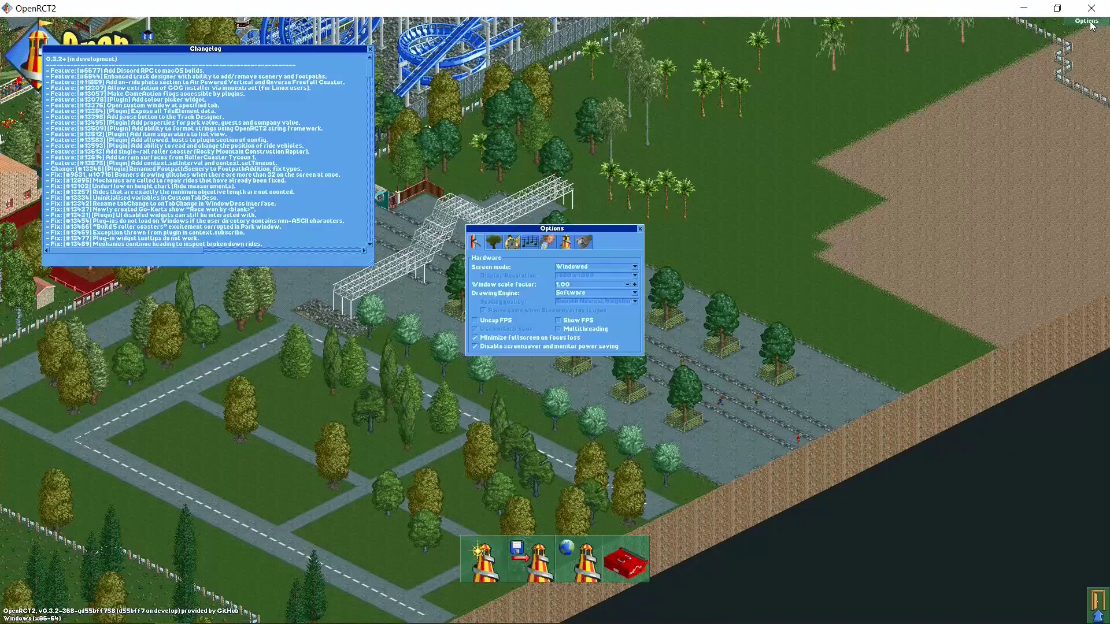
{"action": "left_click", "coordinate": [528, 241]}
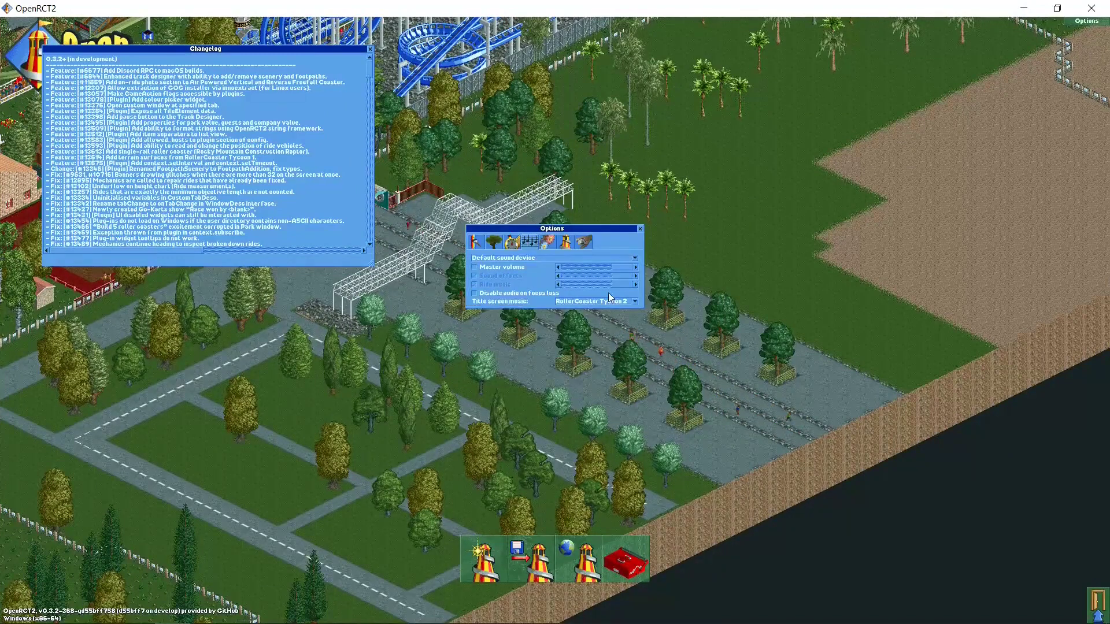
{"action": "left_click", "coordinate": [639, 229]}
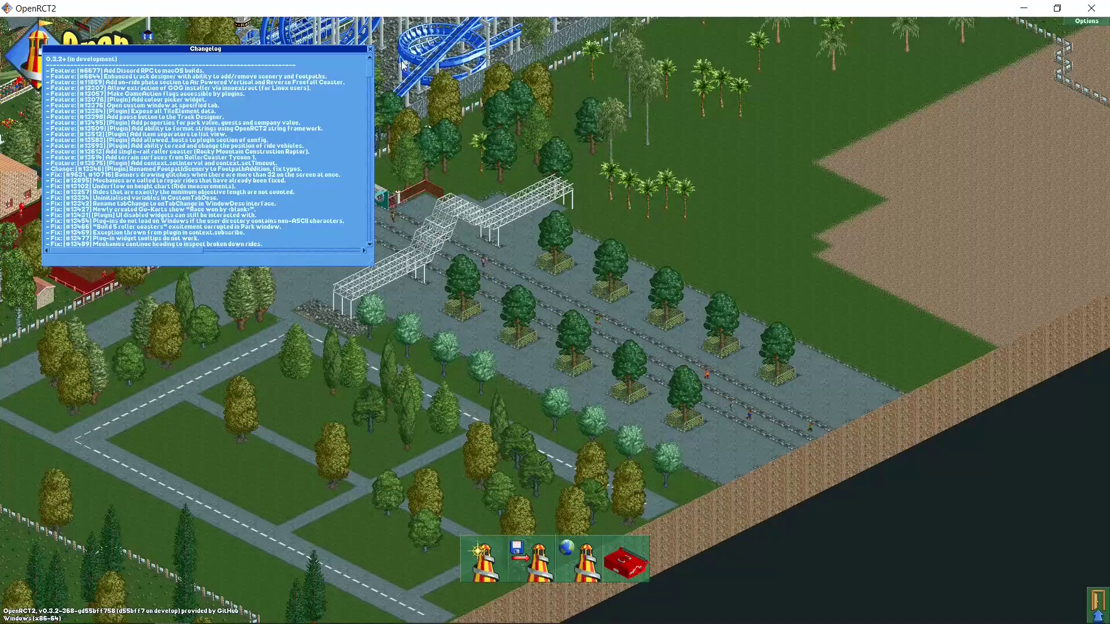
Switch to File Explorer, open the bin folder inside Documents\OpenRCT2 and locate openrct2.exe
{"action": "key", "text": "BackSpace"}
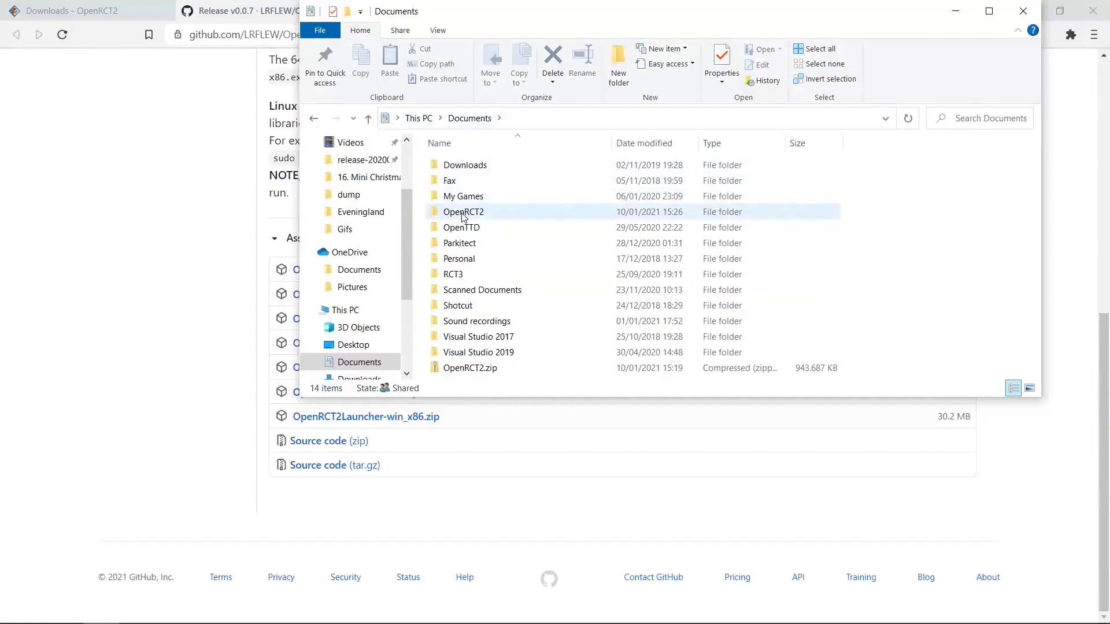
{"action": "mouse_move", "coordinate": [464, 217]}
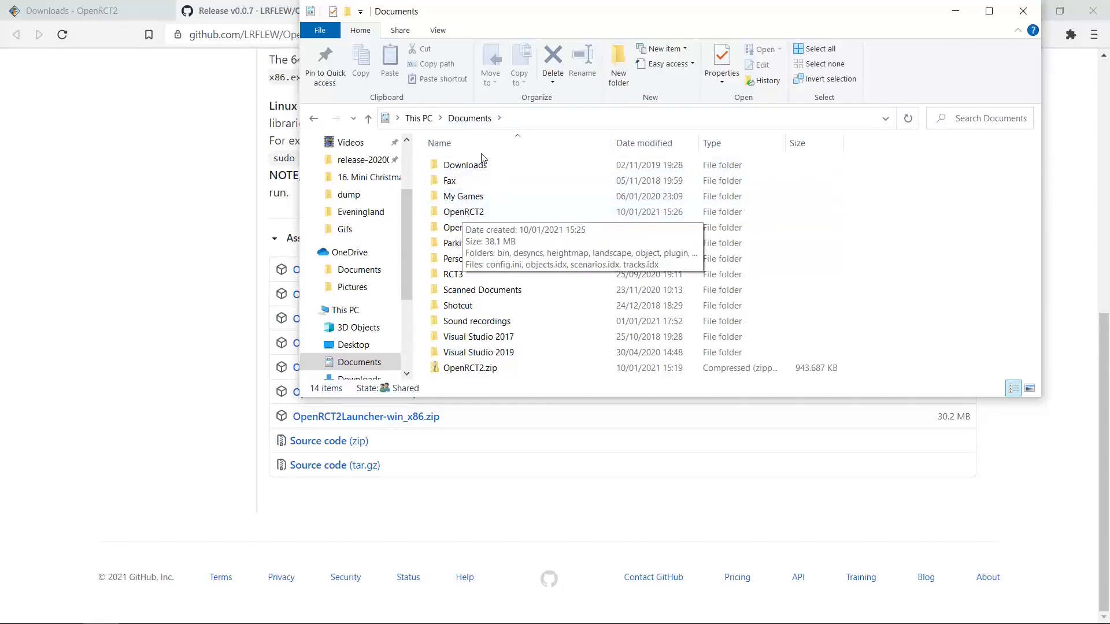
{"action": "double_click", "coordinate": [457, 218]}
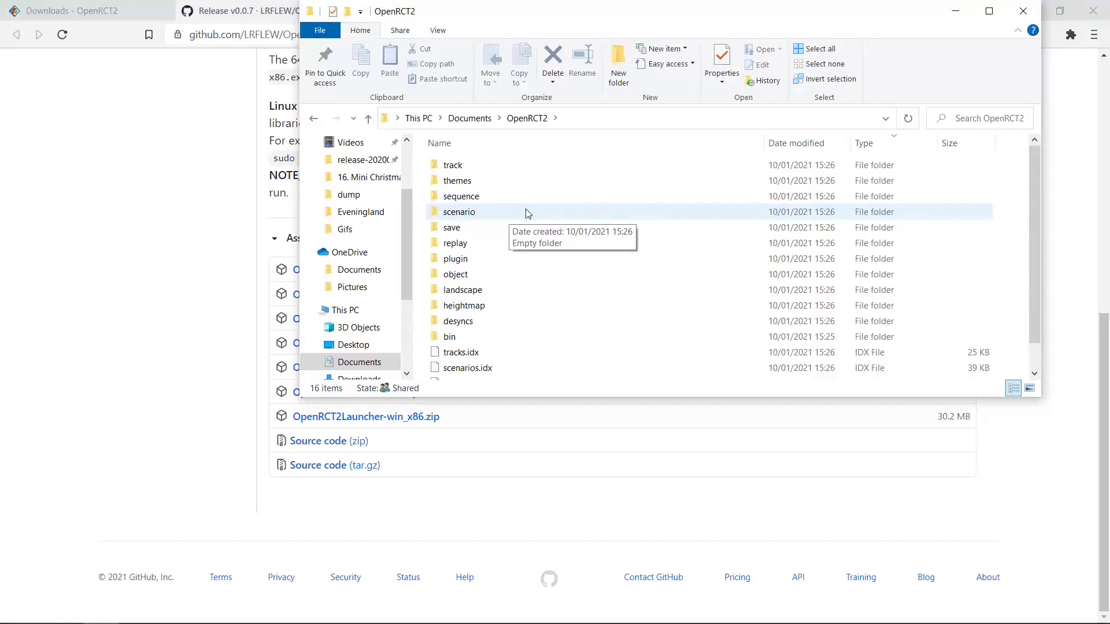
{"action": "scroll", "coordinate": [523, 222], "scroll_direction": "down", "scroll_amount": 1}
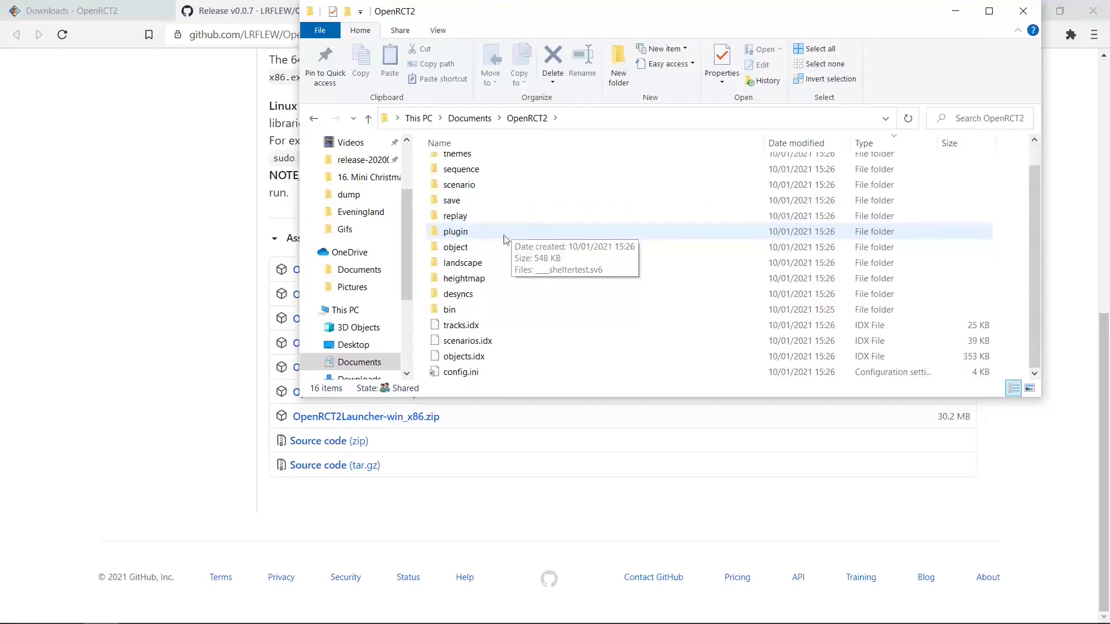
{"action": "double_click", "coordinate": [449, 310]}
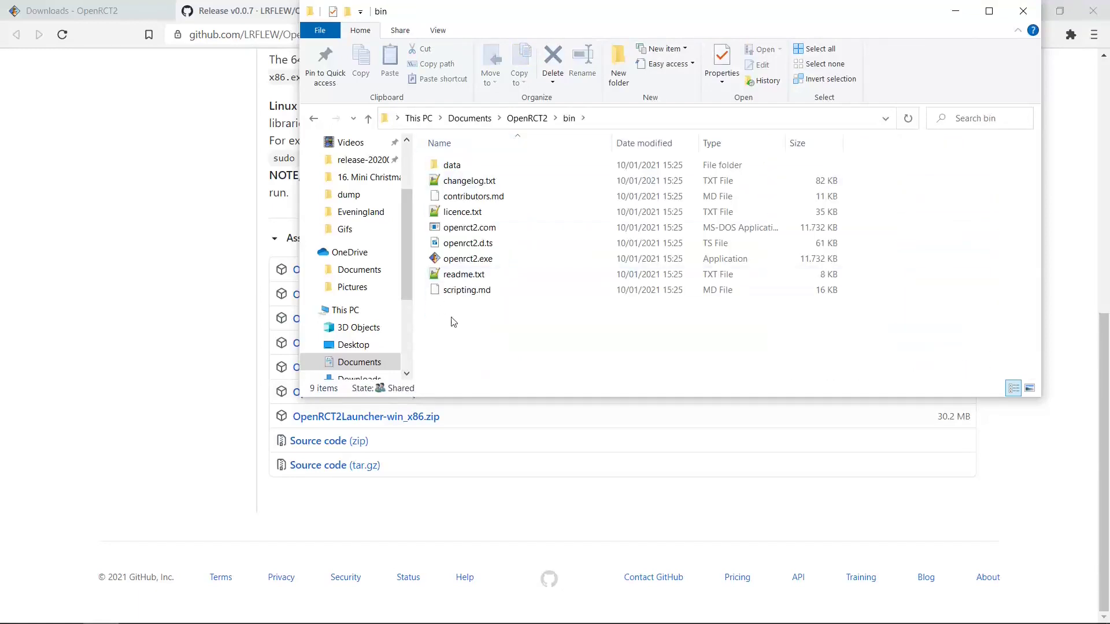
{"action": "left_click", "coordinate": [463, 261]}
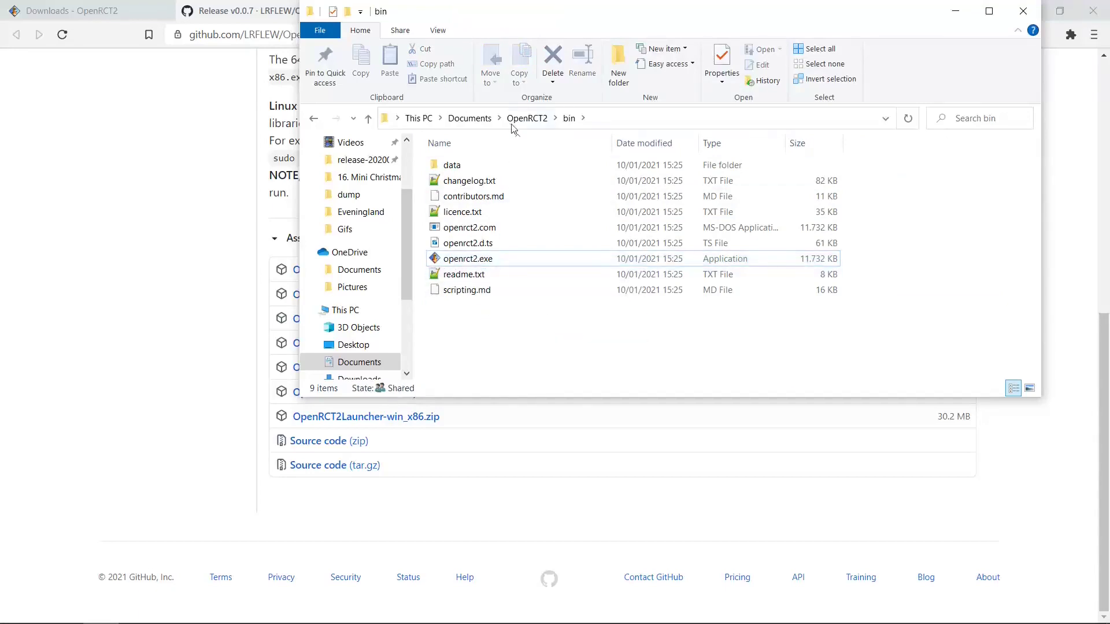
Delete all folders and files inside the OpenRCT2 folder in Documents
{"action": "left_click", "coordinate": [526, 118]}
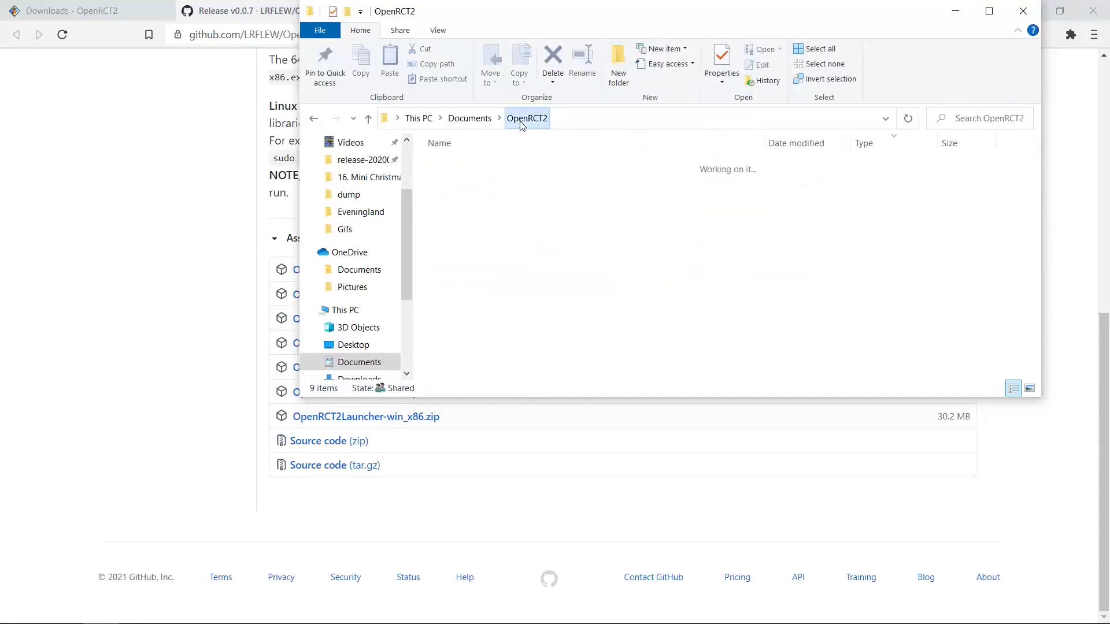
{"action": "left_click", "coordinate": [469, 118]}
{"action": "double_click", "coordinate": [464, 215]}
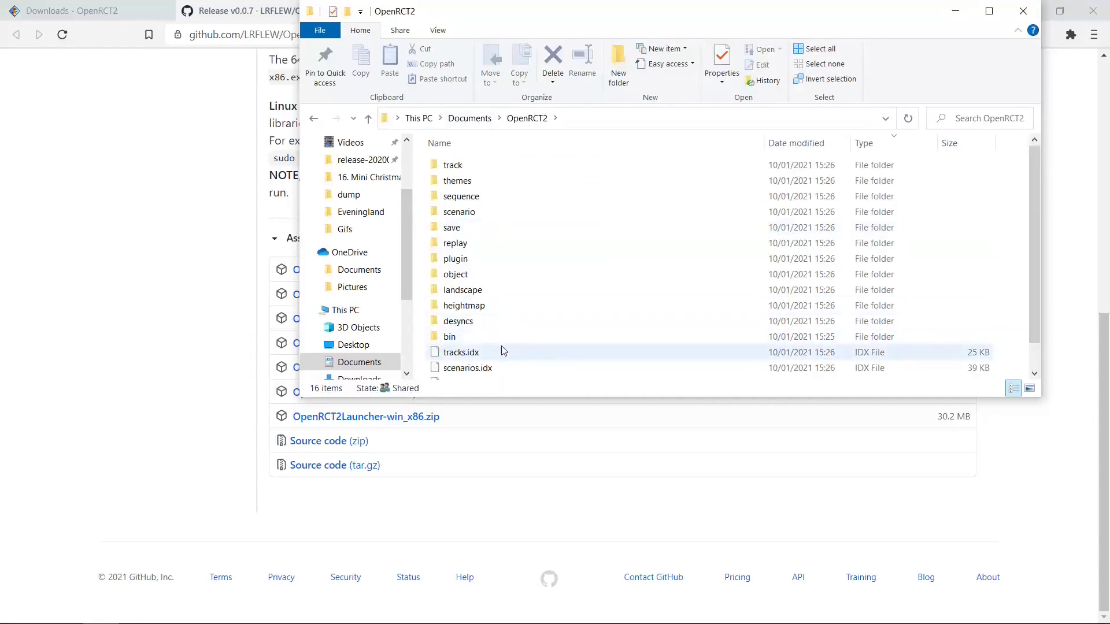
{"action": "scroll", "coordinate": [501, 345], "scroll_direction": "down", "scroll_amount": 1}
{"action": "left_click", "coordinate": [469, 372]}
{"action": "key", "text": "shift+Up"}
{"action": "key", "text": "shift+Up"}
{"action": "key", "text": "shift+Up"}
{"action": "key", "text": "shift+Up"}
{"action": "key", "text": "shift+Up"}
{"action": "key", "text": "shift+Up"}
{"action": "key", "text": "shift+Up"}
{"action": "key", "text": "shift+Up"}
{"action": "key", "text": "shift+Up"}
{"action": "key", "text": "shift+Up"}
{"action": "key", "text": "shift+Up"}
{"action": "key", "text": "shift+Up"}
{"action": "key", "text": "shift+Up"}
{"action": "key", "text": "shift+Up"}
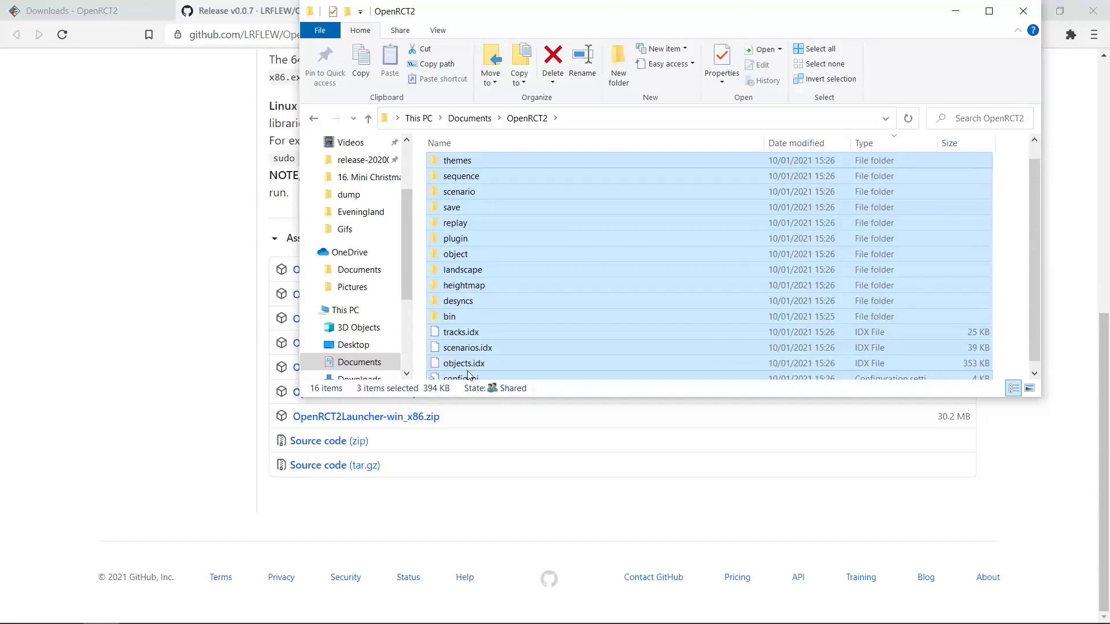
{"action": "key", "text": "shift+Up"}
{"action": "key", "text": "Delete"}
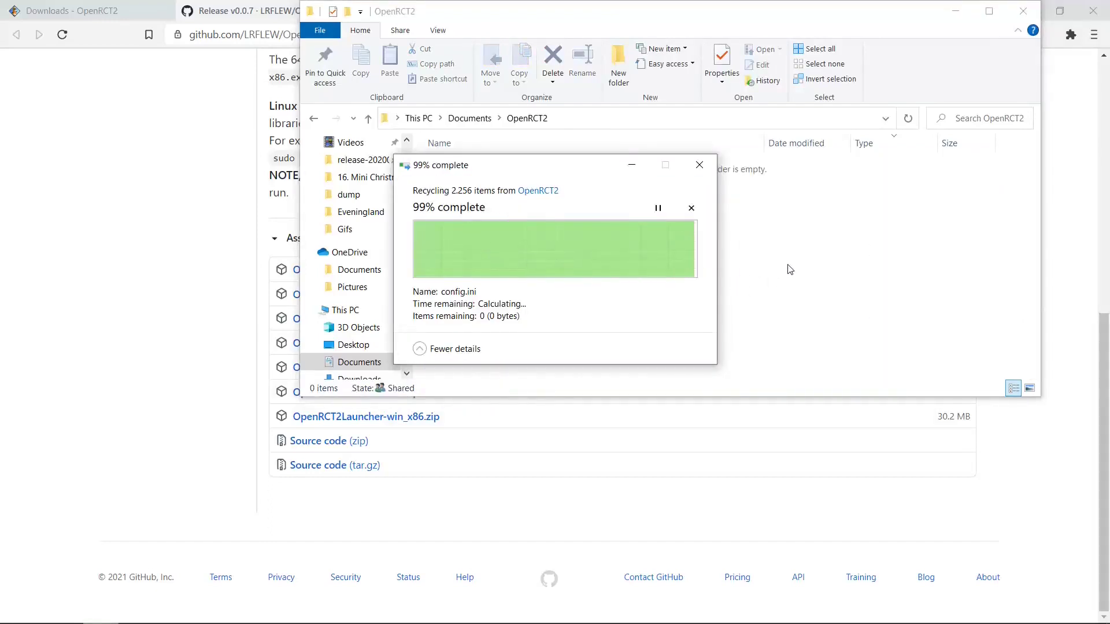
Return to the browser, close the launcher's release page and open the v0.3.2-d55bff7 development build's download page
{"action": "left_click", "coordinate": [169, 314]}
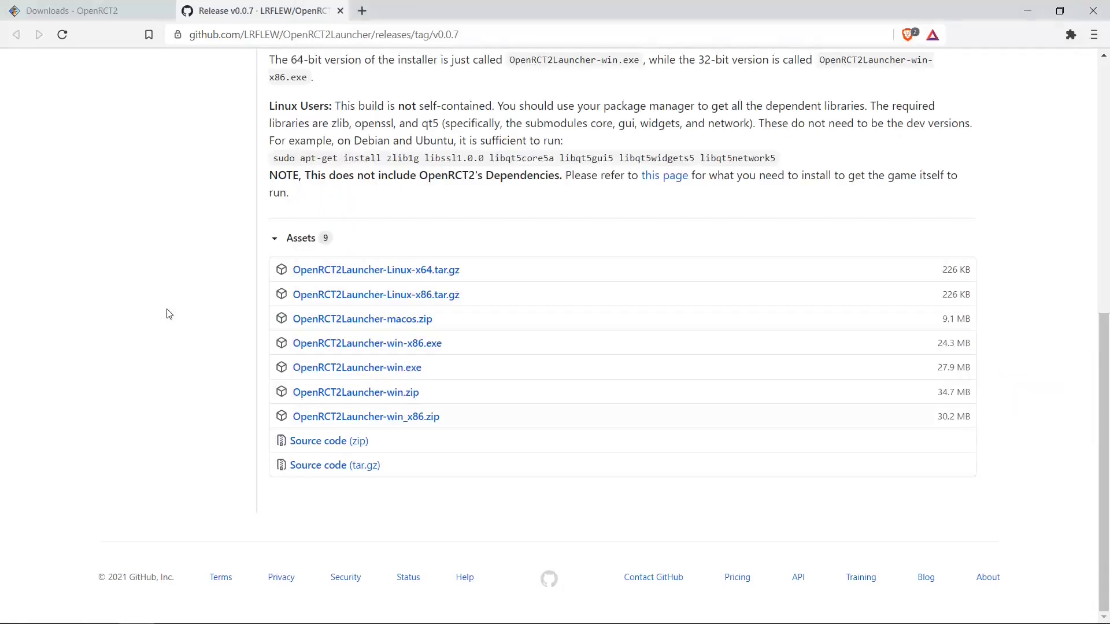
{"action": "scroll", "coordinate": [144, 166], "scroll_direction": "up", "scroll_amount": 9}
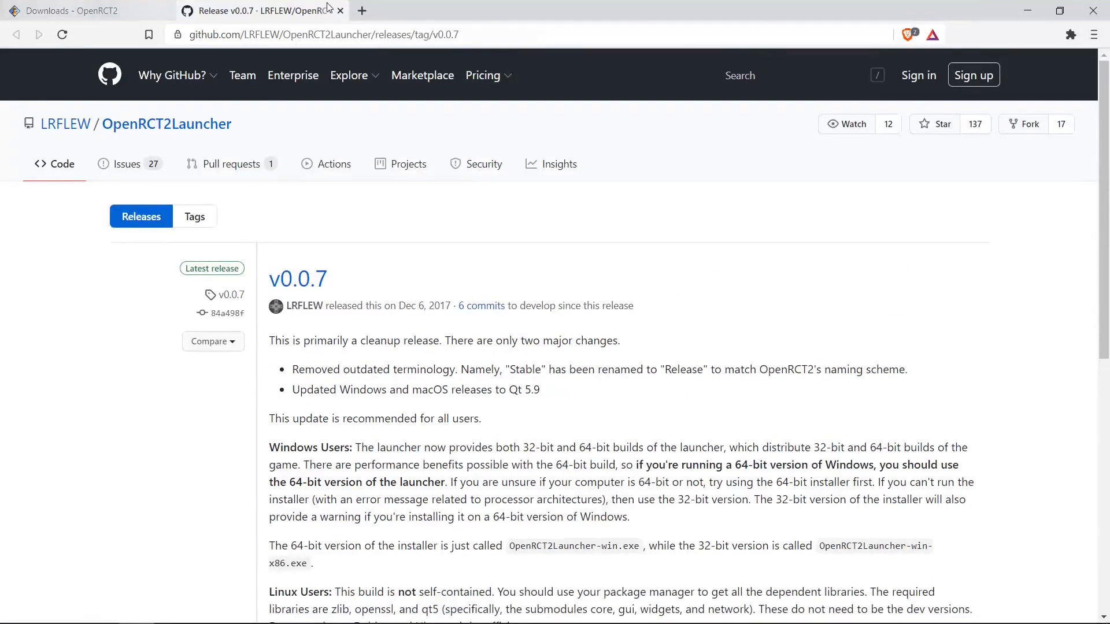
{"action": "left_click", "coordinate": [342, 11]}
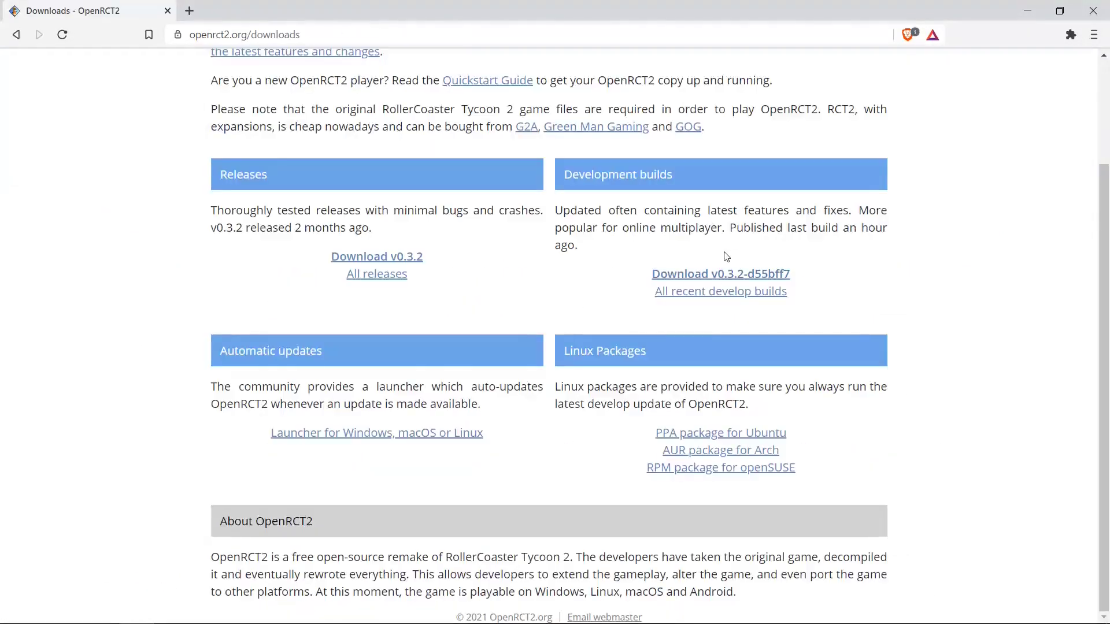
{"action": "scroll", "coordinate": [653, 254], "scroll_direction": "up", "scroll_amount": 2}
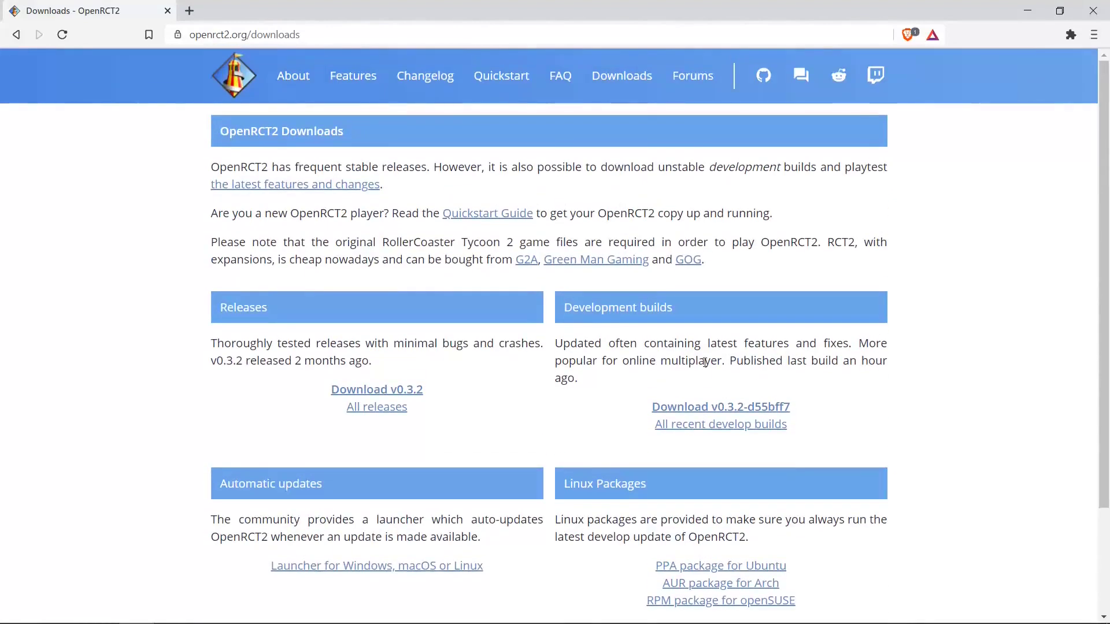
{"action": "scroll", "coordinate": [740, 350], "scroll_direction": "down", "scroll_amount": 1}
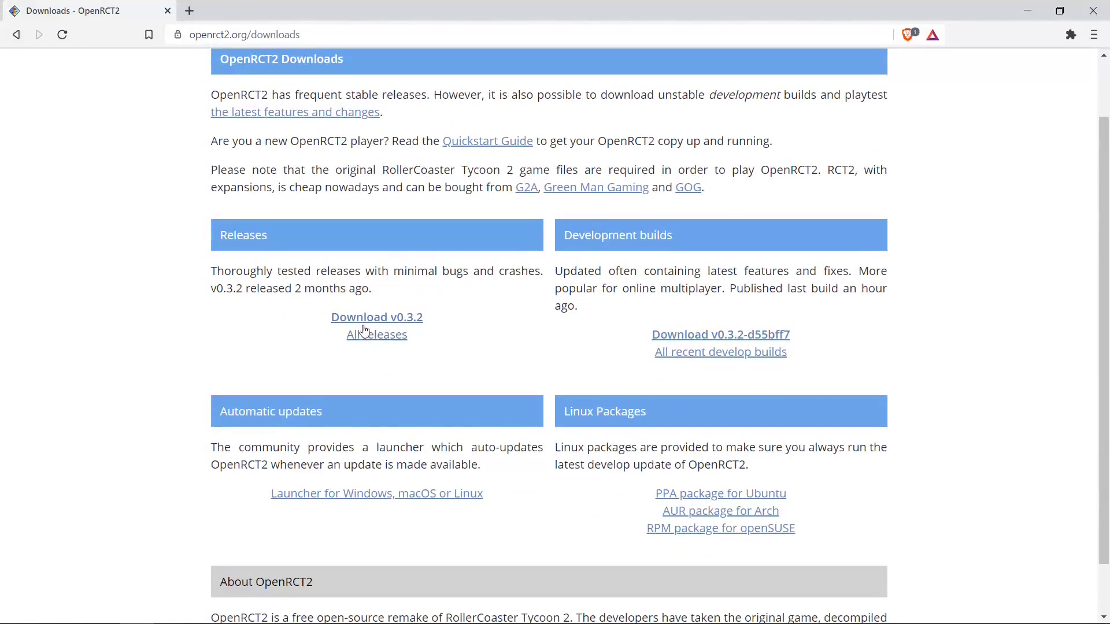
{"action": "left_click", "coordinate": [706, 336]}
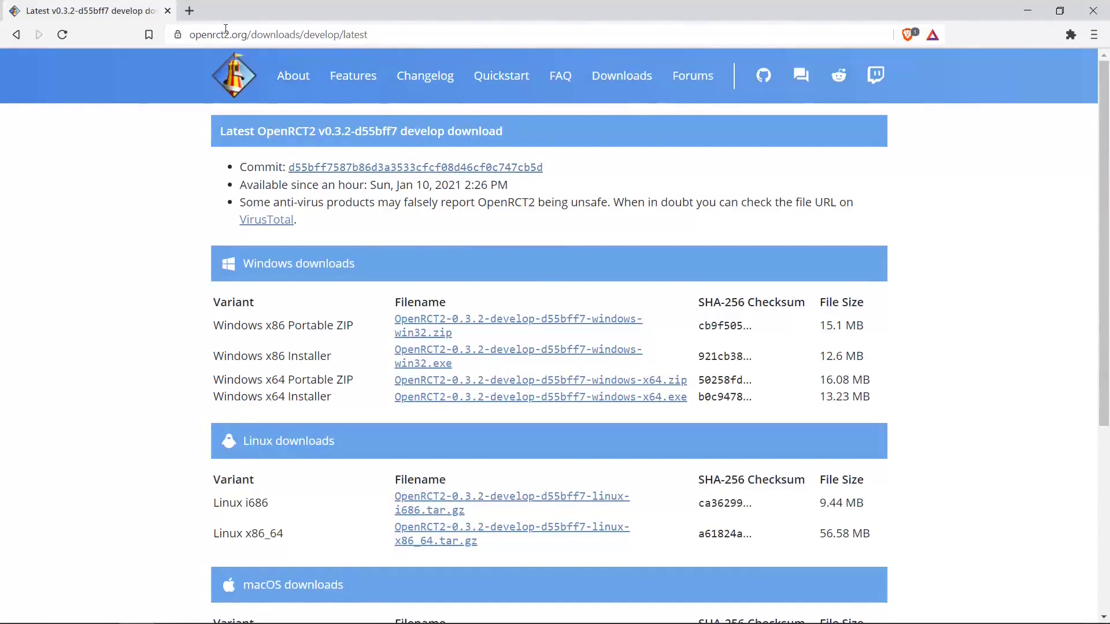
Examine the portable ZIP and installer variants offered under Windows downloads for the latest develop build
{"action": "scroll", "coordinate": [406, 169], "scroll_direction": "down", "scroll_amount": 2}
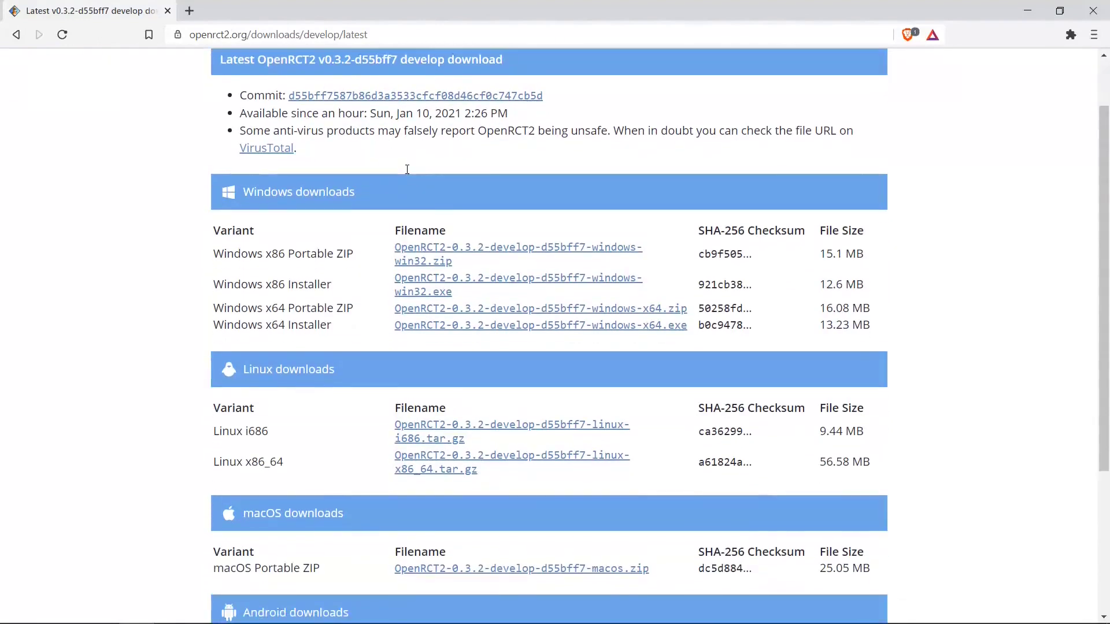
{"action": "scroll", "coordinate": [430, 204], "scroll_direction": "up", "scroll_amount": 1}
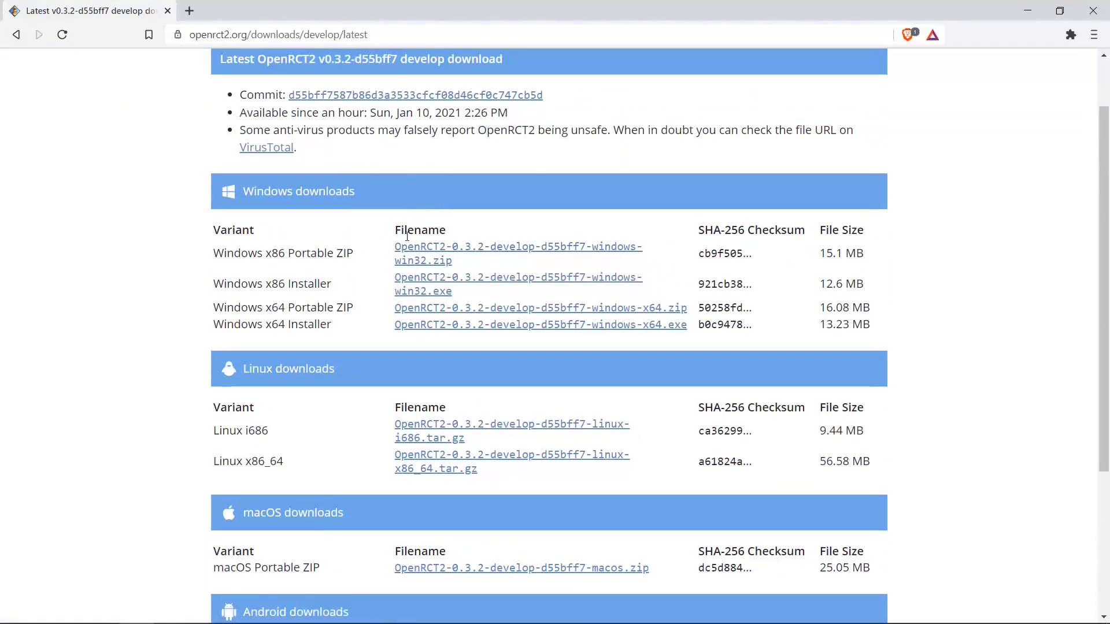
{"action": "scroll", "coordinate": [350, 282], "scroll_direction": "down", "scroll_amount": 1}
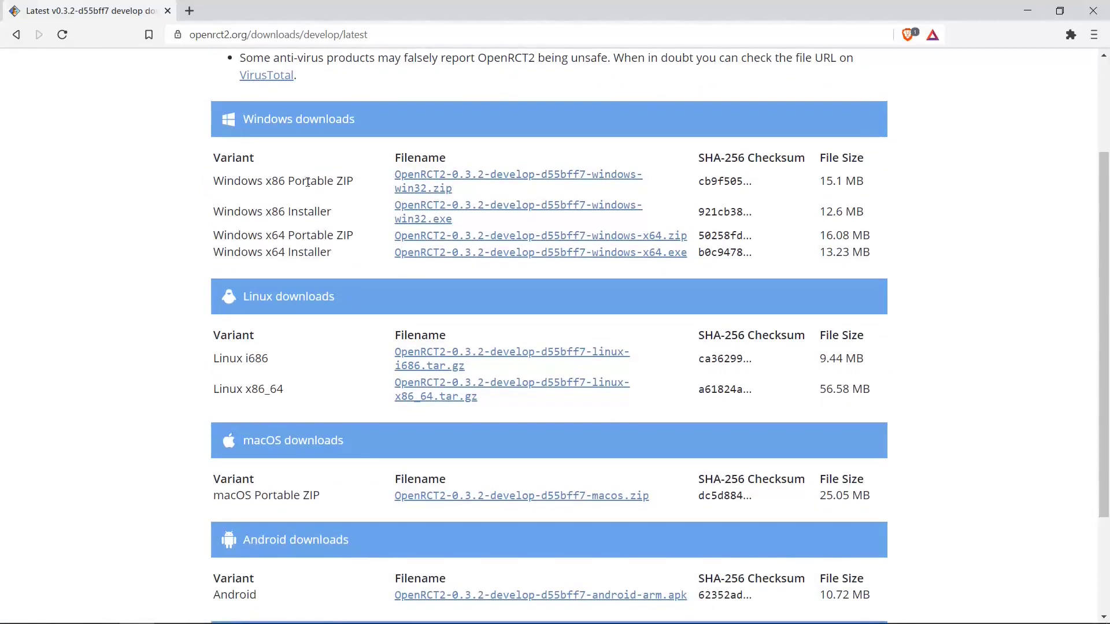
{"action": "left_click_drag", "start_coordinate": [220, 184], "coordinate": [344, 250]}
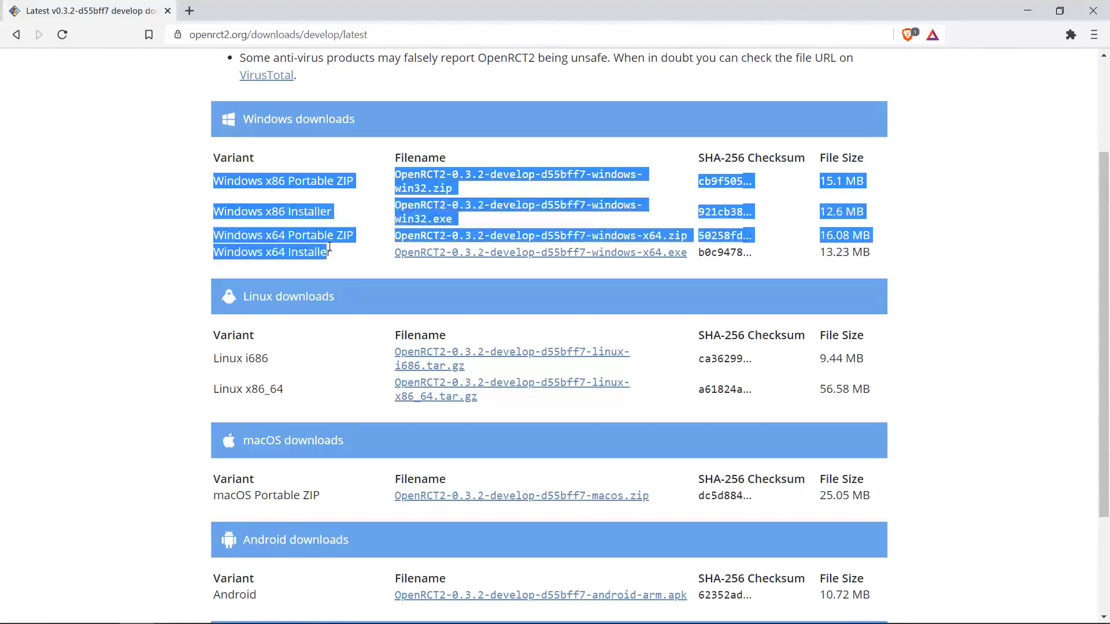
{"action": "left_click", "coordinate": [344, 250]}
{"action": "scroll", "coordinate": [334, 210], "scroll_direction": "down", "scroll_amount": 1}
{"action": "scroll", "coordinate": [329, 199], "scroll_direction": "up", "scroll_amount": 2}
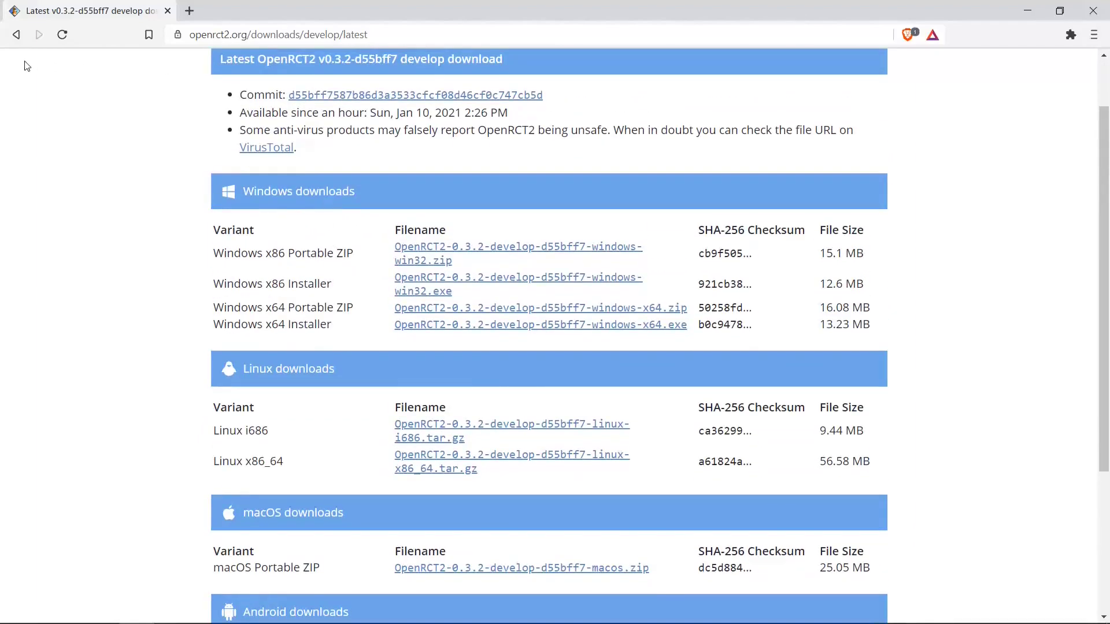
Open the list of all recent develop builds and review the Windows downloads of v0.3.2-1da6ae6
{"action": "left_click", "coordinate": [16, 34]}
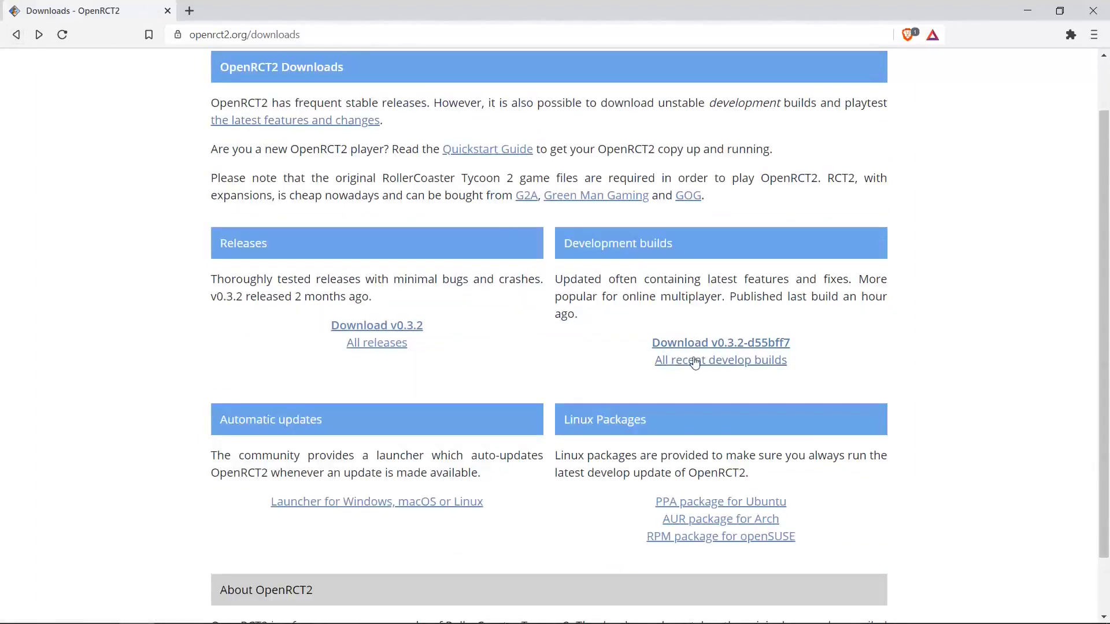
{"action": "left_click", "coordinate": [694, 361]}
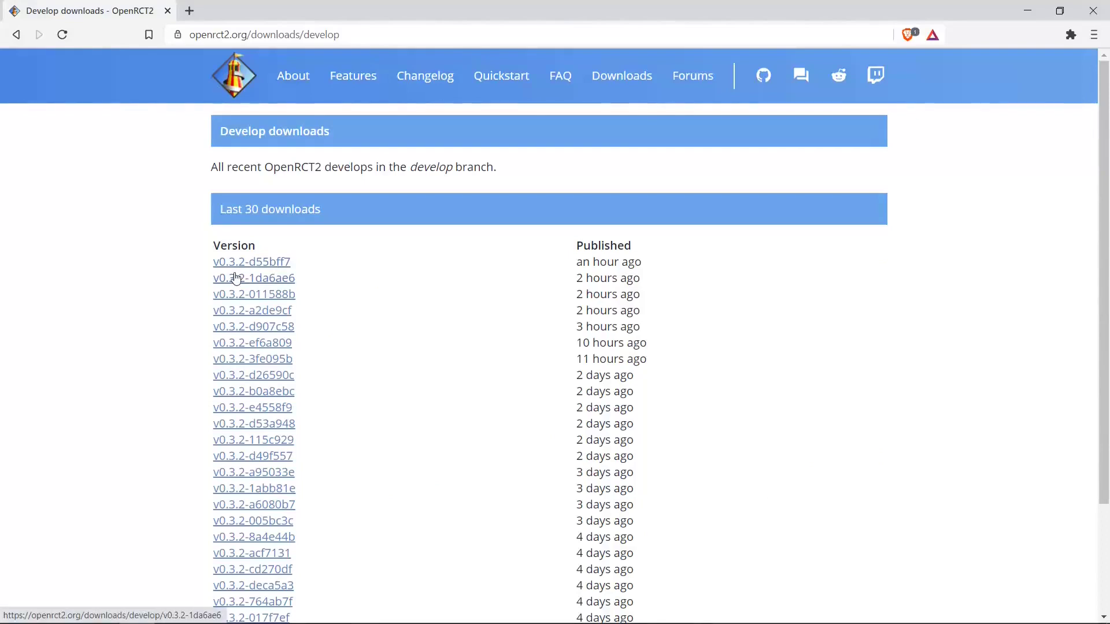
{"action": "left_click", "coordinate": [238, 283]}
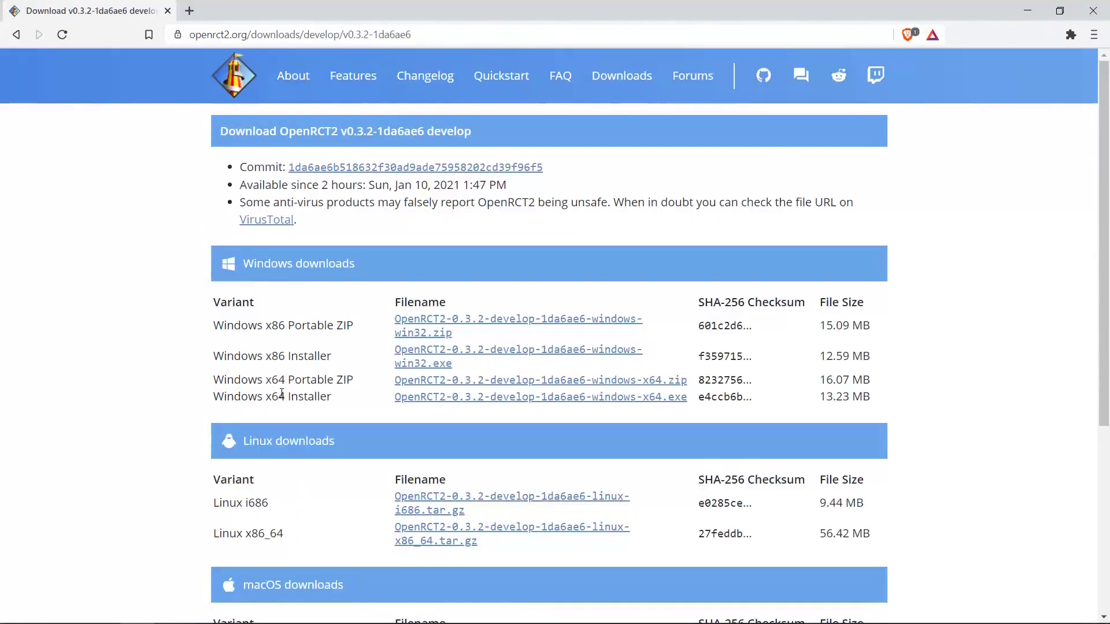
{"action": "scroll", "coordinate": [282, 393], "scroll_direction": "down", "scroll_amount": 1}
{"action": "left_click_drag", "start_coordinate": [223, 256], "coordinate": [347, 286]}
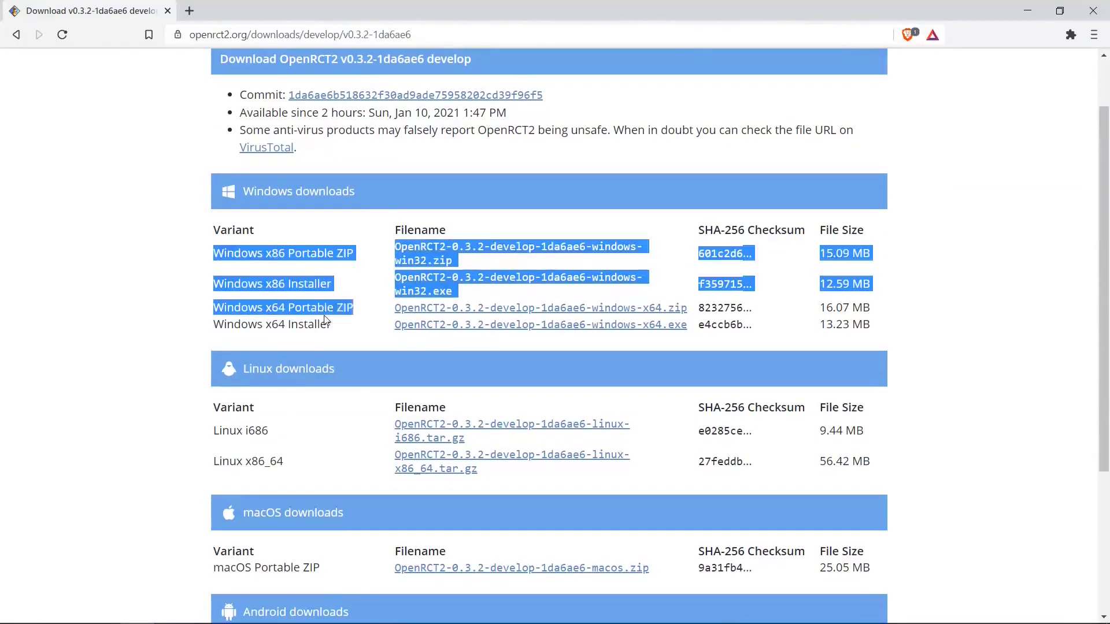
{"action": "left_click_drag", "start_coordinate": [332, 324], "coordinate": [223, 256]}
{"action": "left_click", "coordinate": [223, 251]}
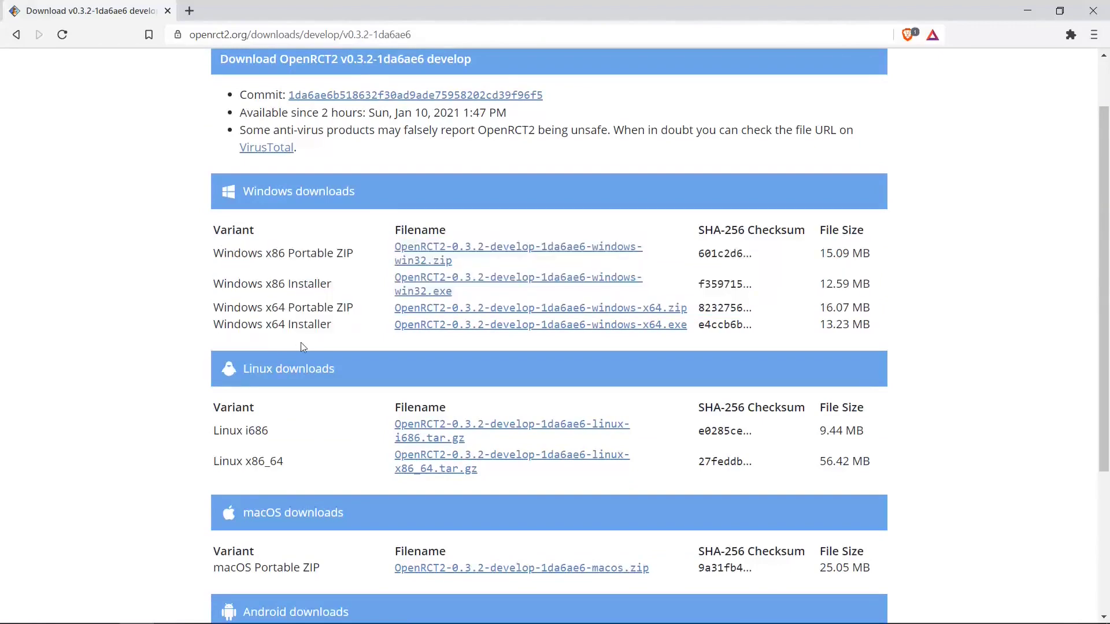
Go back to the develop builds list and open the v0.3.2-d55bff7 download page
{"action": "left_click", "coordinate": [16, 35]}
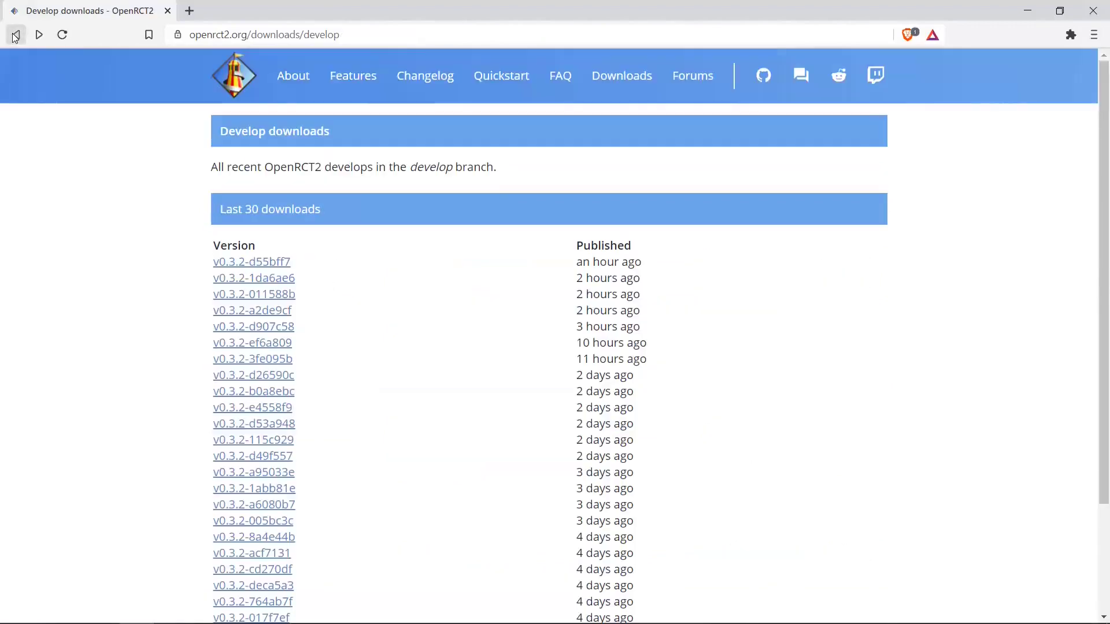
{"action": "left_click", "coordinate": [231, 263]}
{"action": "scroll", "coordinate": [343, 234], "scroll_direction": "down", "scroll_amount": 1}
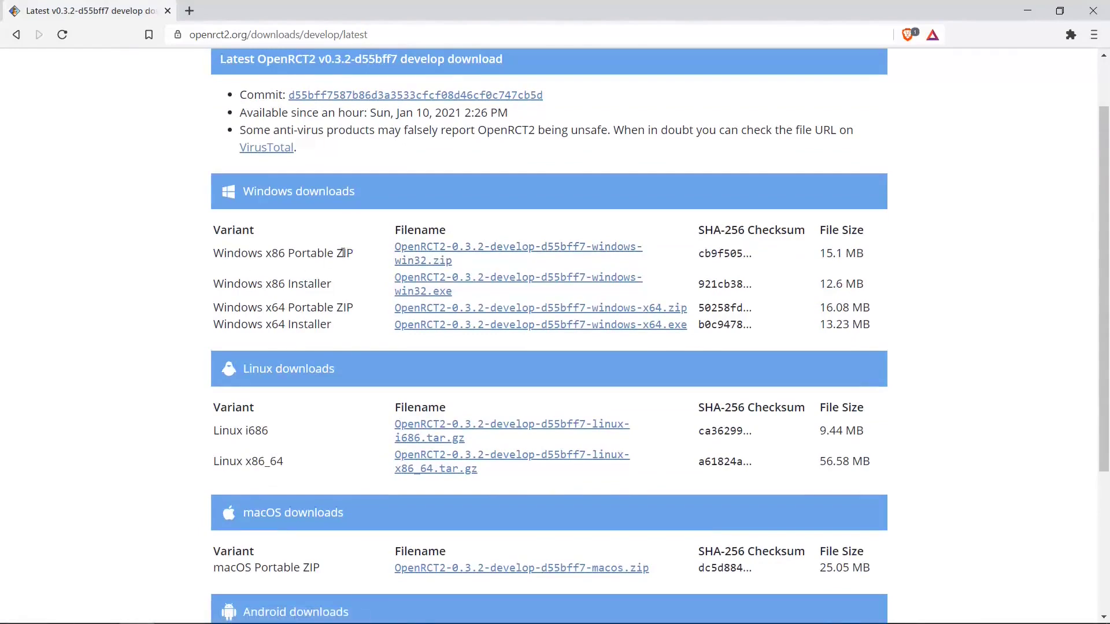
{"action": "left_click", "coordinate": [433, 252]}
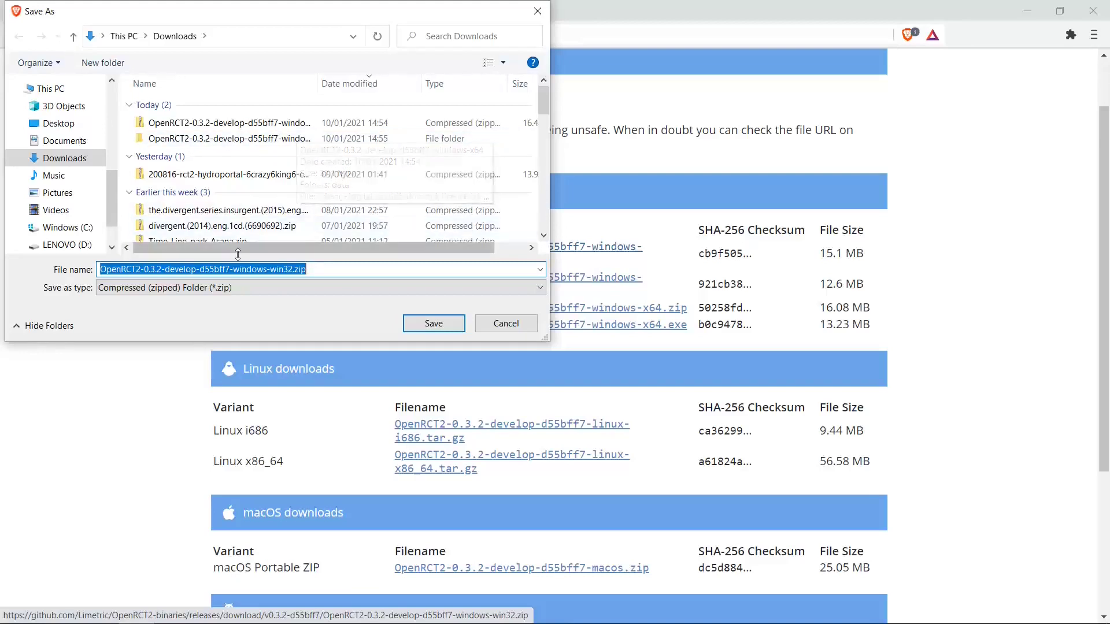
{"action": "left_click", "coordinate": [233, 137]}
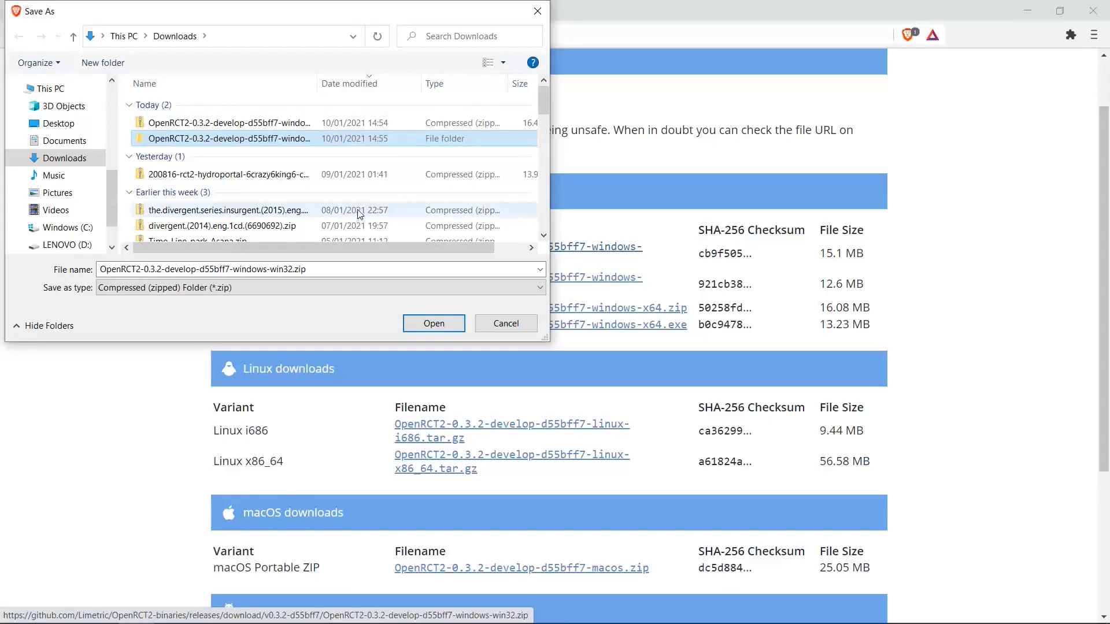
{"action": "left_click", "coordinate": [501, 316]}
Switch to File Explorer and open the Downloads folder with its files sorted by date modified, newest first
{"action": "mouse_move", "coordinate": [202, 619]}
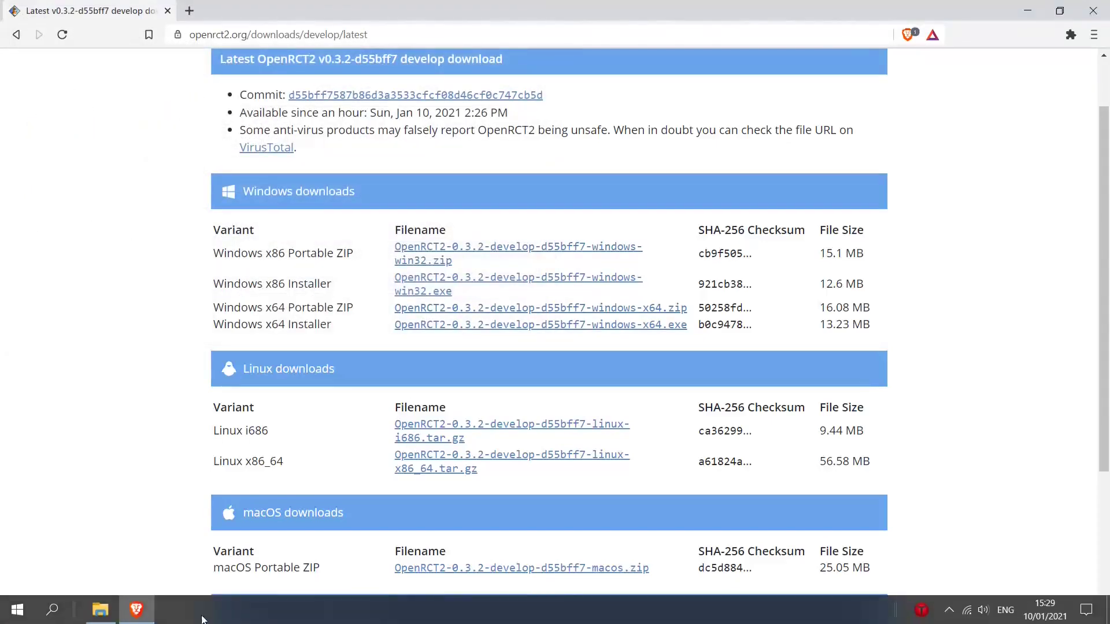
{"action": "left_click", "coordinate": [100, 610]}
{"action": "scroll", "coordinate": [390, 274], "scroll_direction": "up", "scroll_amount": 1}
{"action": "scroll", "coordinate": [390, 274], "scroll_direction": "up", "scroll_amount": 1}
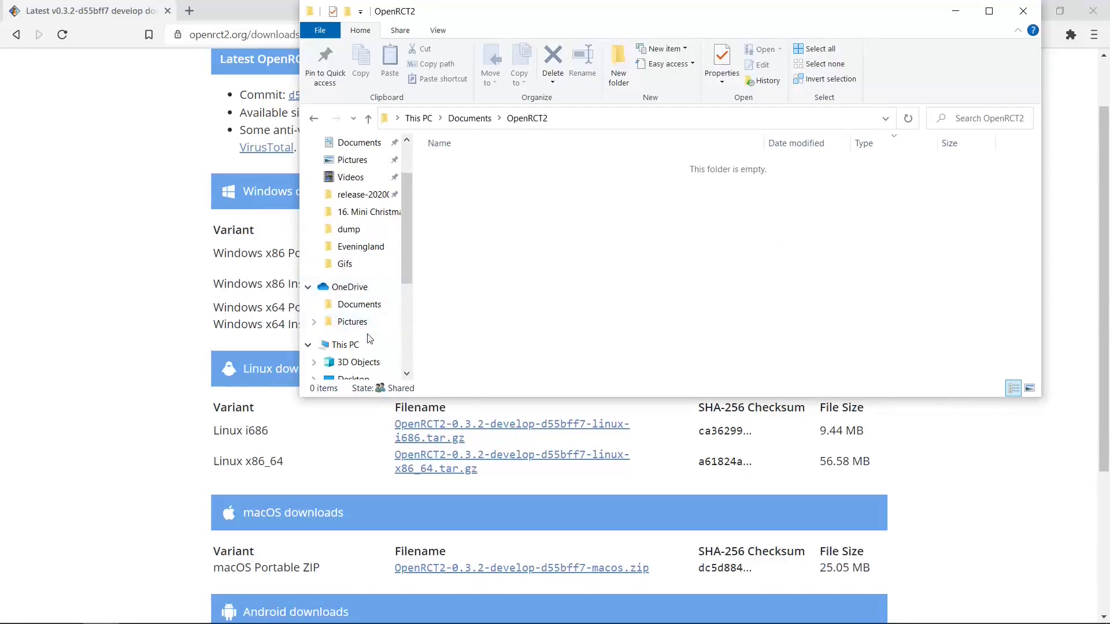
{"action": "scroll", "coordinate": [347, 324], "scroll_direction": "down", "scroll_amount": 1}
{"action": "scroll", "coordinate": [360, 361], "scroll_direction": "down", "scroll_amount": 1}
{"action": "left_click", "coordinate": [358, 345]}
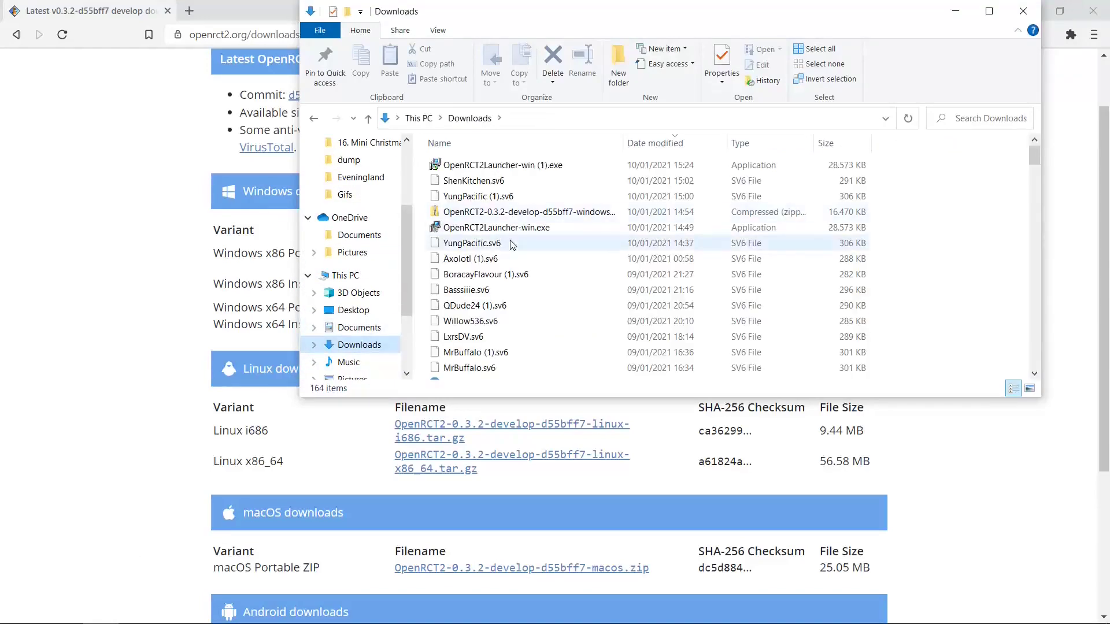
{"action": "left_click", "coordinate": [688, 148]}
{"action": "left_click", "coordinate": [688, 147]}
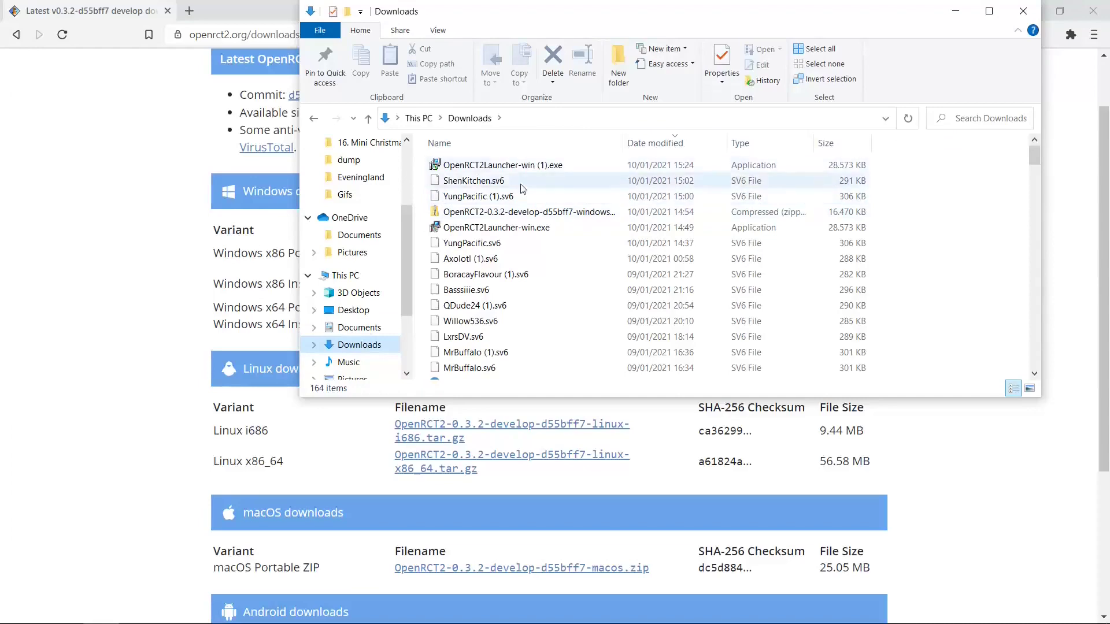
Open the downloaded OpenRCT2-0.3.2-develop-d55bff7-windows-x64.zip archive to inspect its contents
{"action": "left_click", "coordinate": [515, 214]}
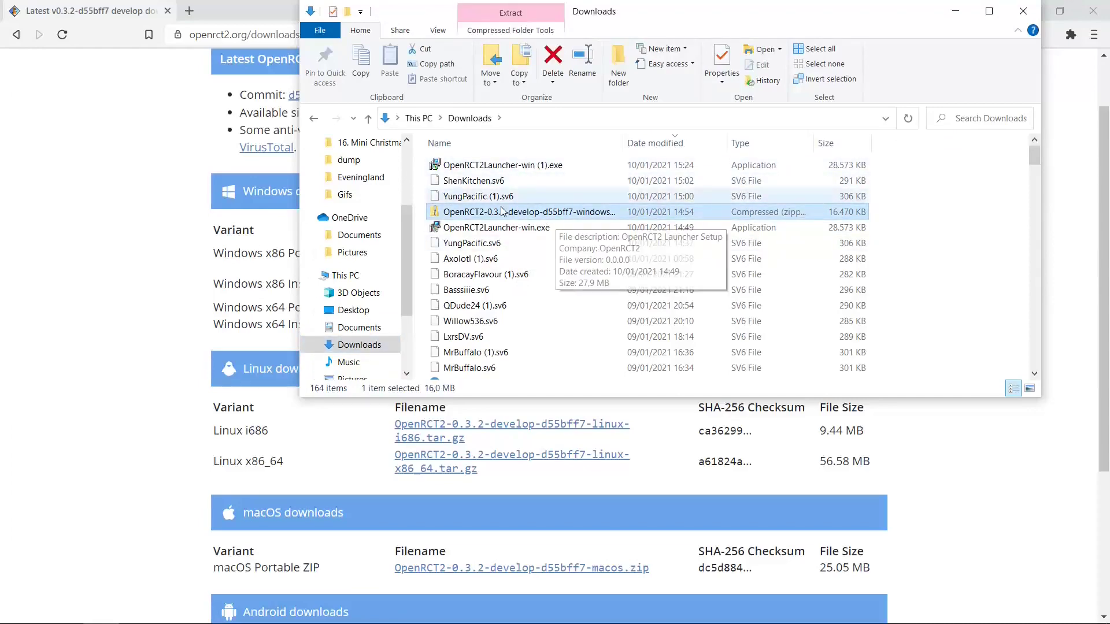
{"action": "scroll", "coordinate": [560, 208], "scroll_direction": "down", "scroll_amount": 3}
{"action": "scroll", "coordinate": [560, 208], "scroll_direction": "down", "scroll_amount": 1}
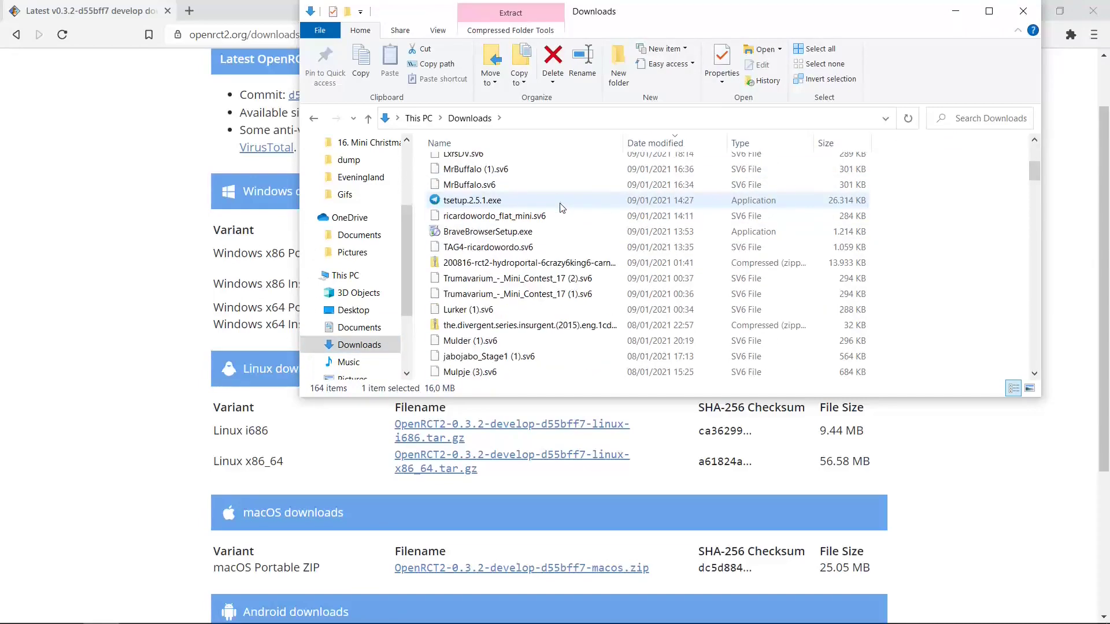
{"action": "scroll", "coordinate": [537, 215], "scroll_direction": "up", "scroll_amount": 5}
{"action": "double_click", "coordinate": [516, 213]}
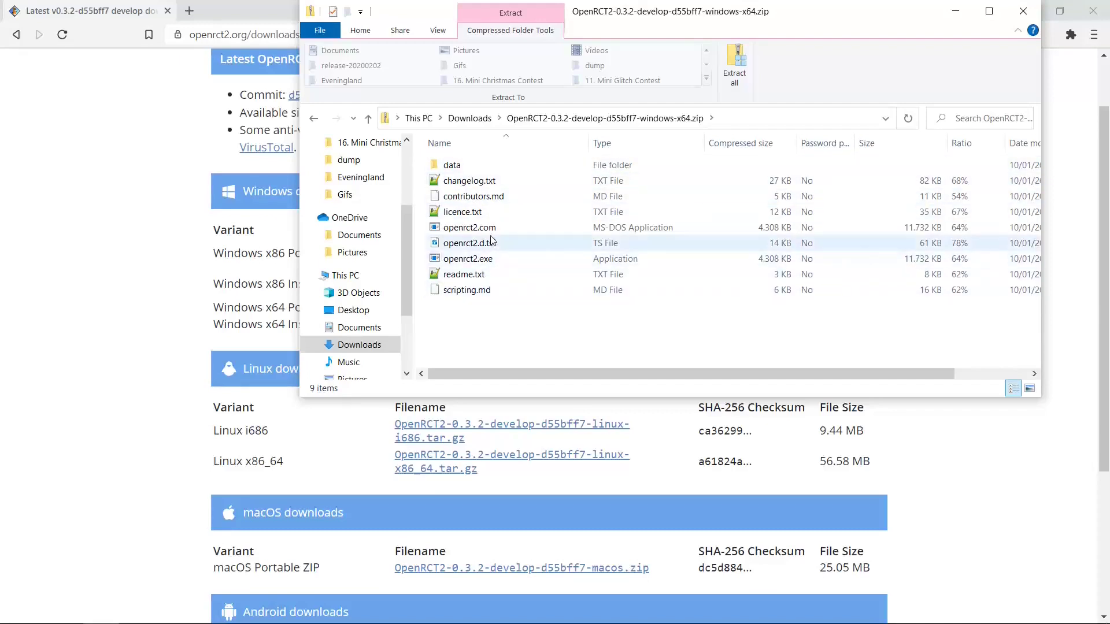
Return to Downloads, open the extracted OpenRCT2-0.3.2-develop-d55bff7-windows-x64 folder and copy everything in it
{"action": "left_click", "coordinate": [489, 118]}
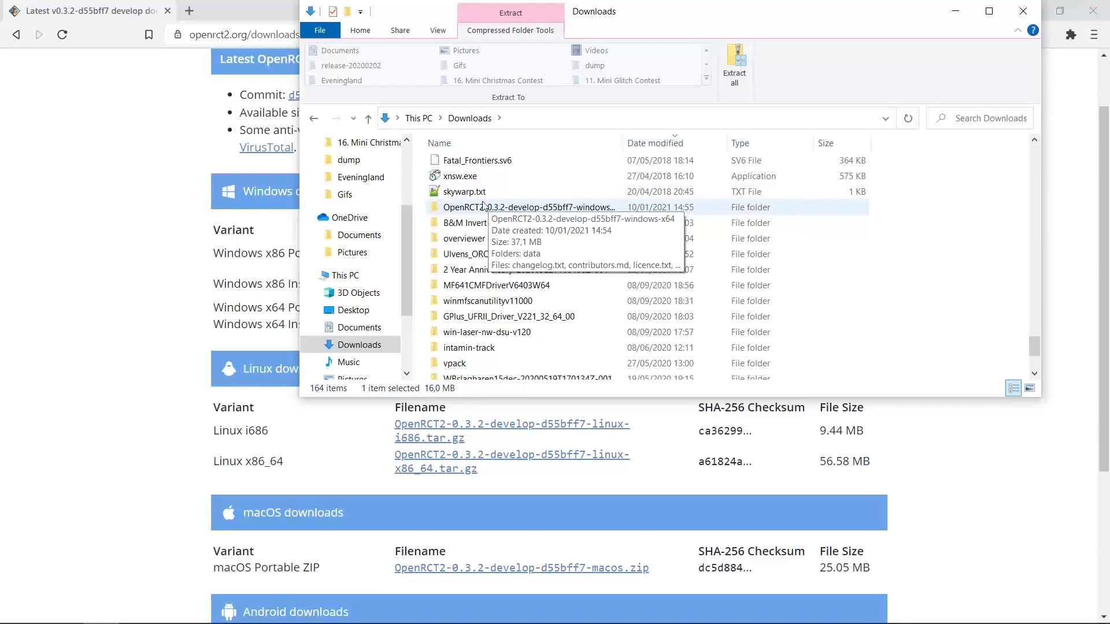
{"action": "double_click", "coordinate": [499, 207]}
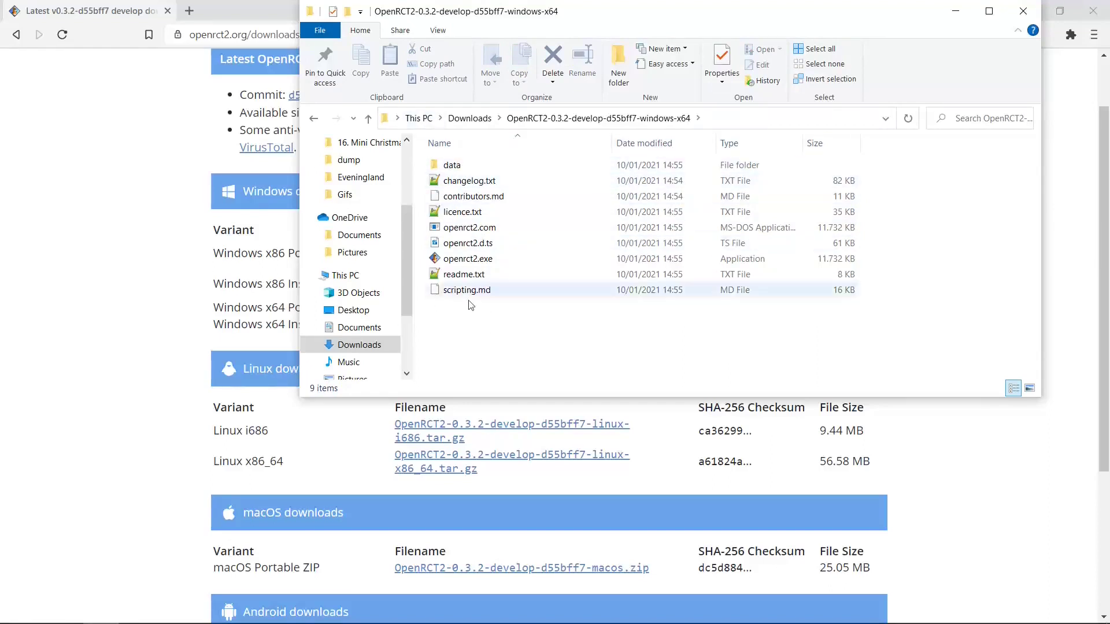
{"action": "left_click_drag", "start_coordinate": [483, 335], "coordinate": [450, 163]}
{"action": "right_click", "coordinate": [450, 163]}
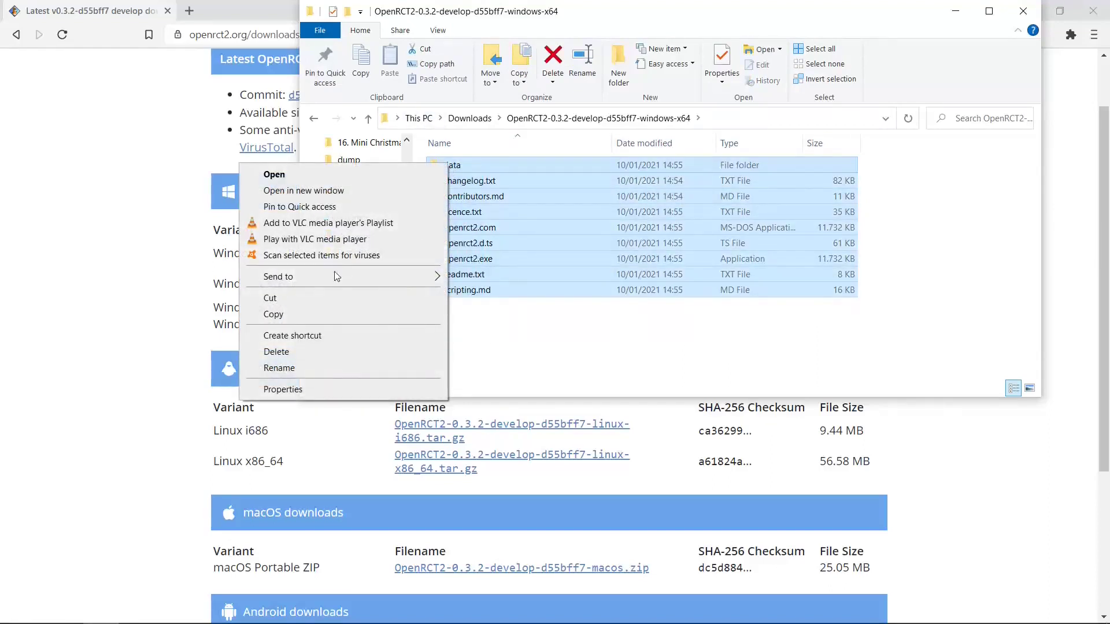
{"action": "left_click", "coordinate": [318, 317]}
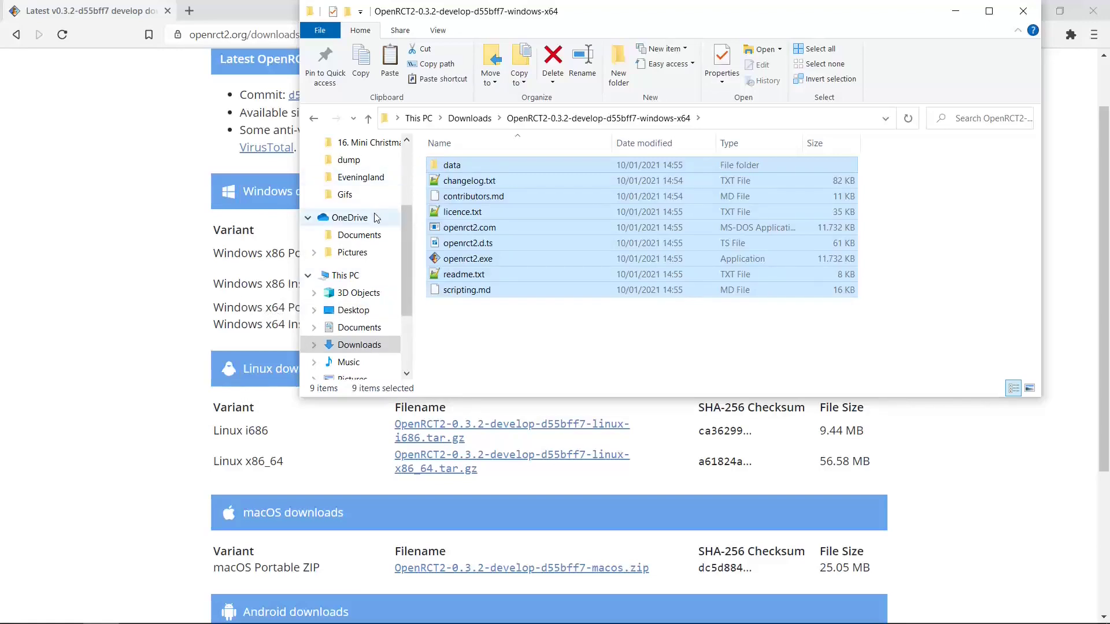
Create a new folder named bin inside the OpenRCT2 folder in Documents
{"action": "scroll", "coordinate": [355, 289], "scroll_direction": "up", "scroll_amount": 1}
{"action": "left_click", "coordinate": [359, 361]}
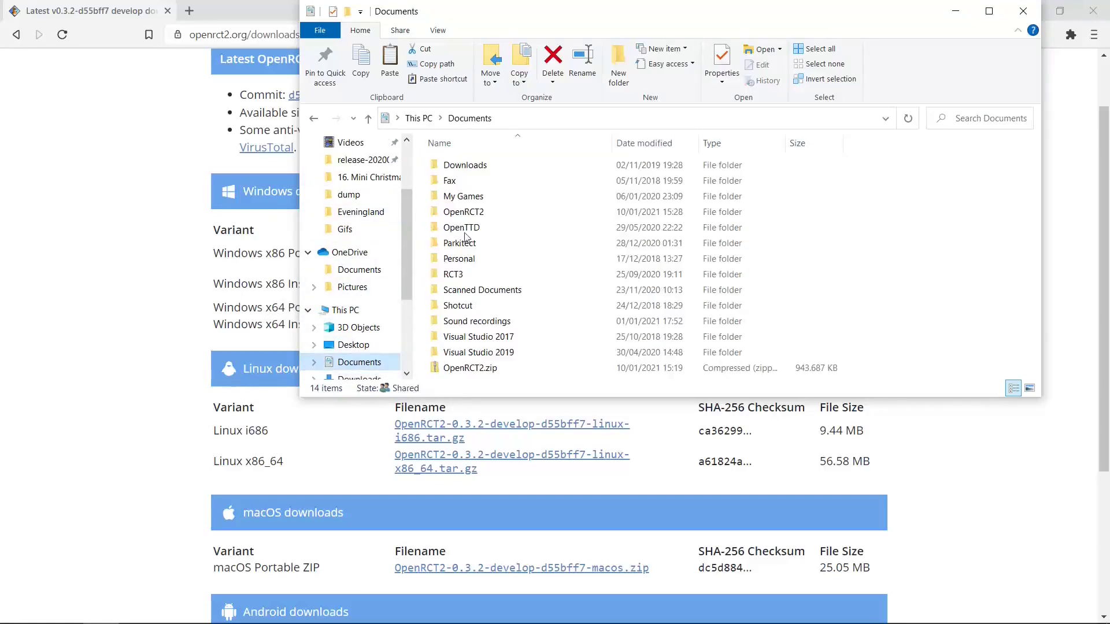
{"action": "double_click", "coordinate": [477, 213]}
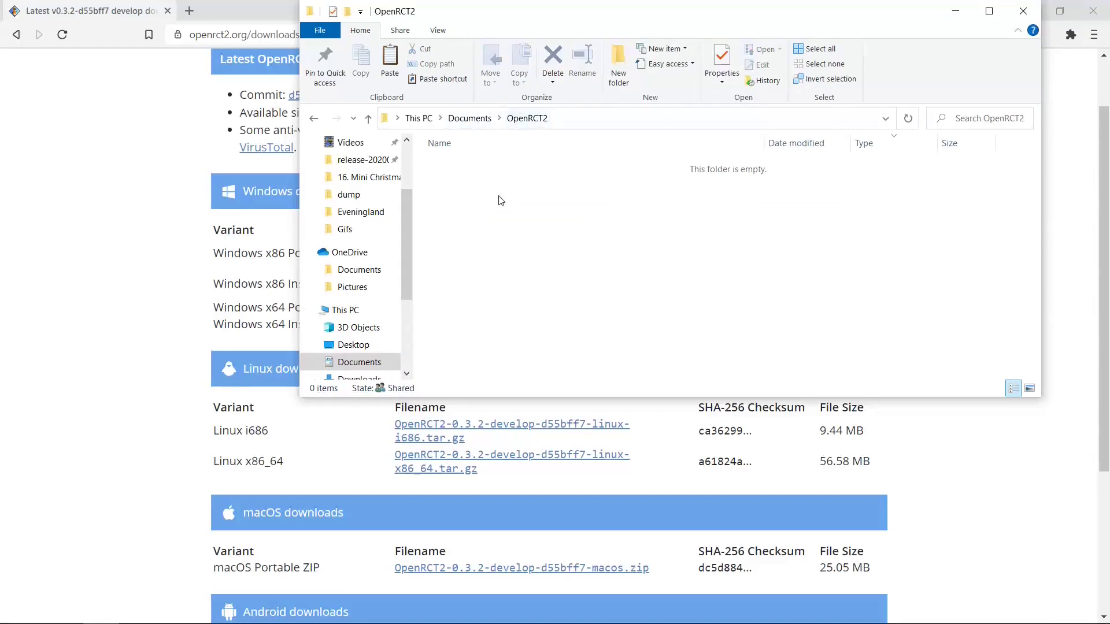
{"action": "right_click", "coordinate": [485, 207]}
{"action": "mouse_move", "coordinate": [435, 437]}
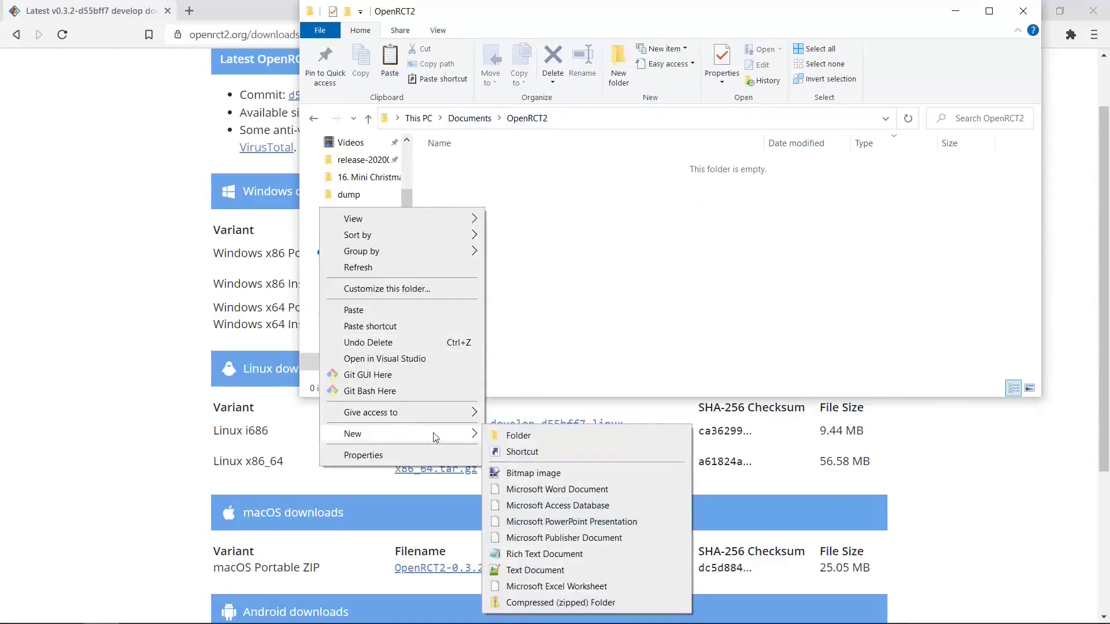
{"action": "left_click", "coordinate": [518, 436]}
{"action": "type", "text": "bi"}
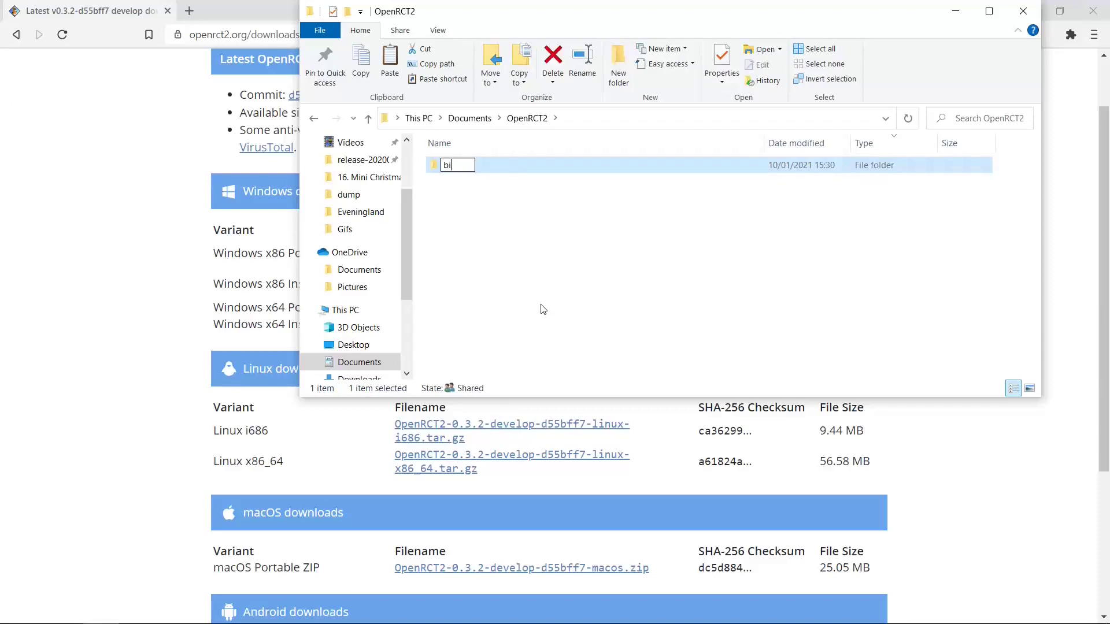
{"action": "type", "text": "n"}
{"action": "key", "text": "Return"}
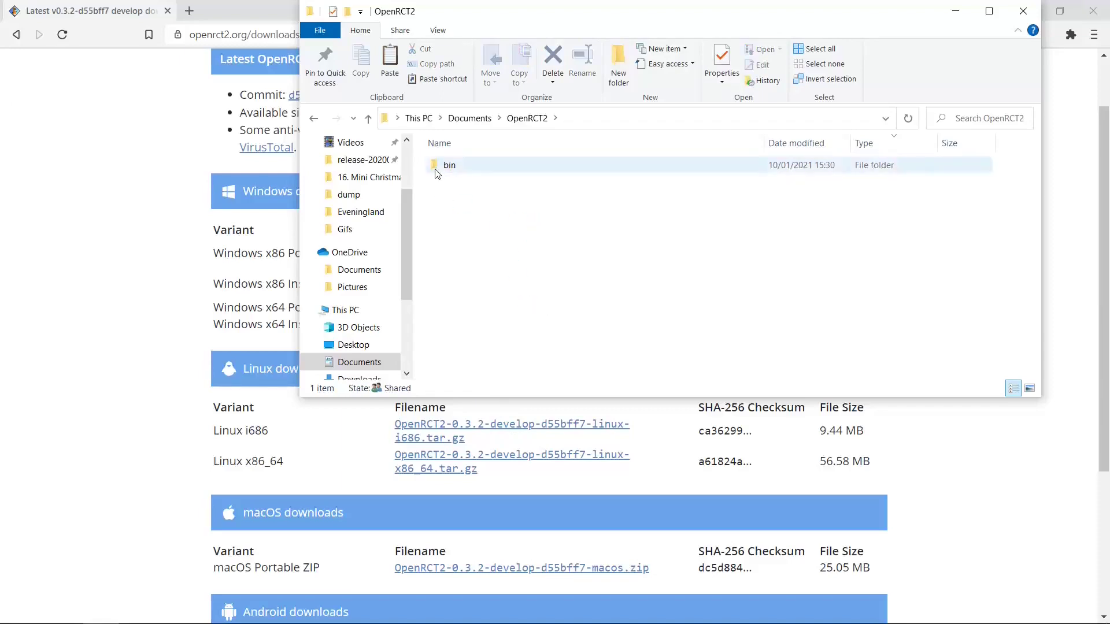
Paste the copied game files into the new bin folder
{"action": "double_click", "coordinate": [437, 164]}
{"action": "right_click", "coordinate": [481, 227]}
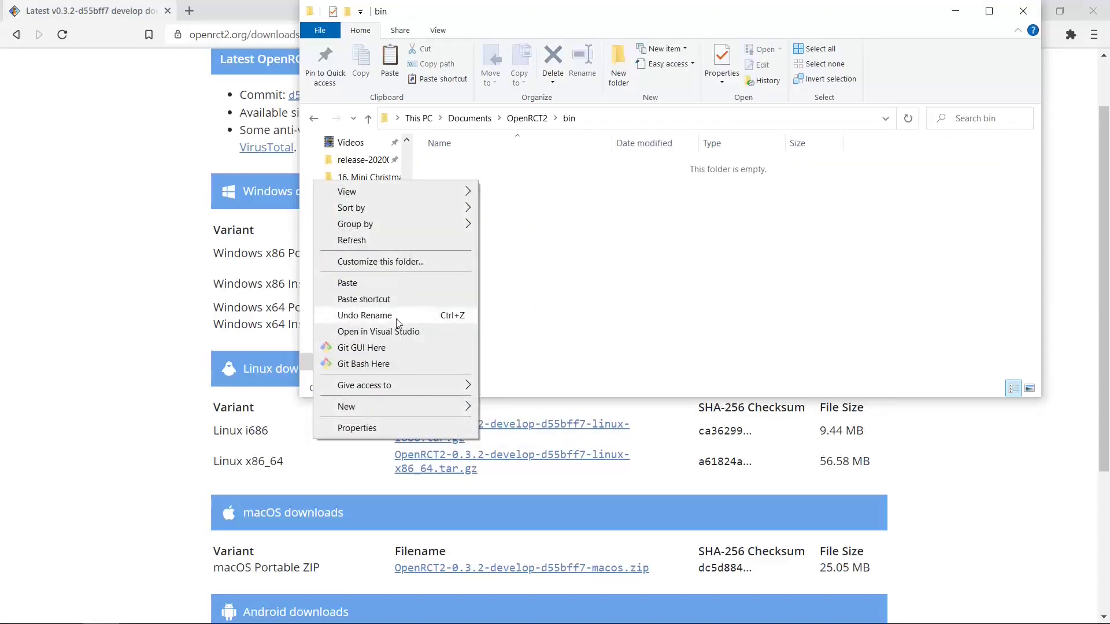
{"action": "left_click", "coordinate": [397, 285]}
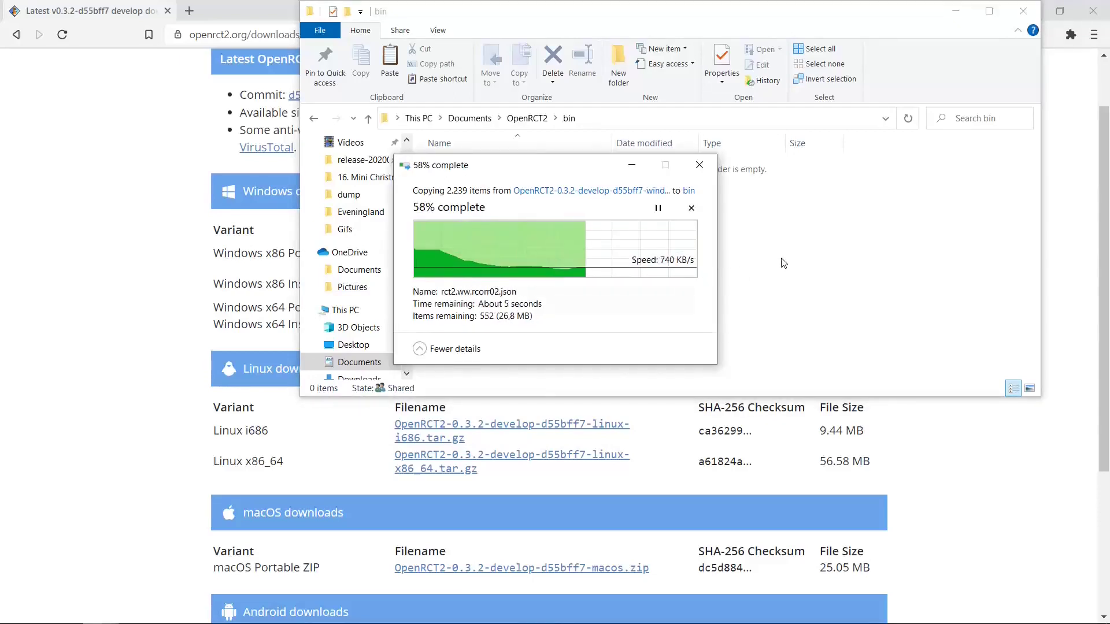
Go up to the OpenRCT2 folder, reopen bin and launch openrct2.exe, getting past the Windows SmartScreen warning
{"action": "left_click", "coordinate": [526, 117]}
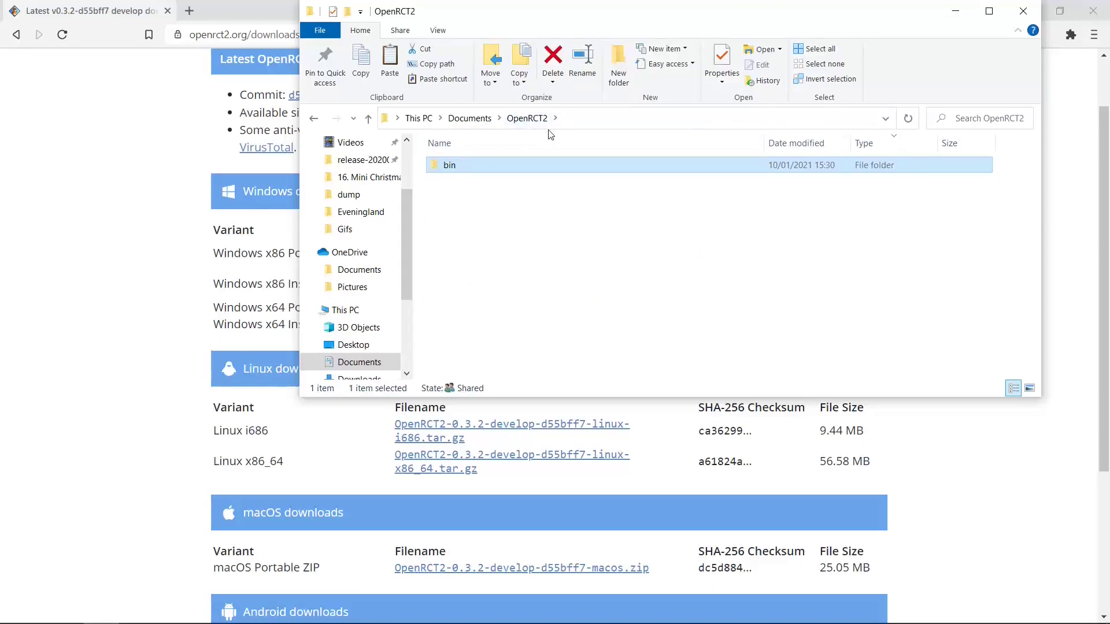
{"action": "double_click", "coordinate": [449, 166]}
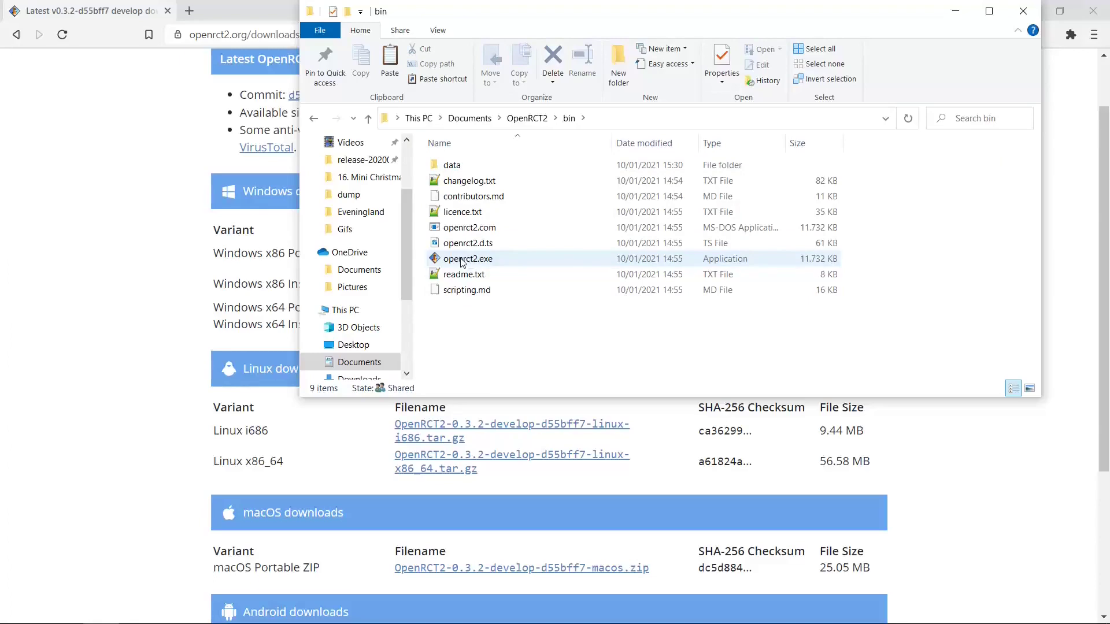
{"action": "double_click", "coordinate": [461, 260]}
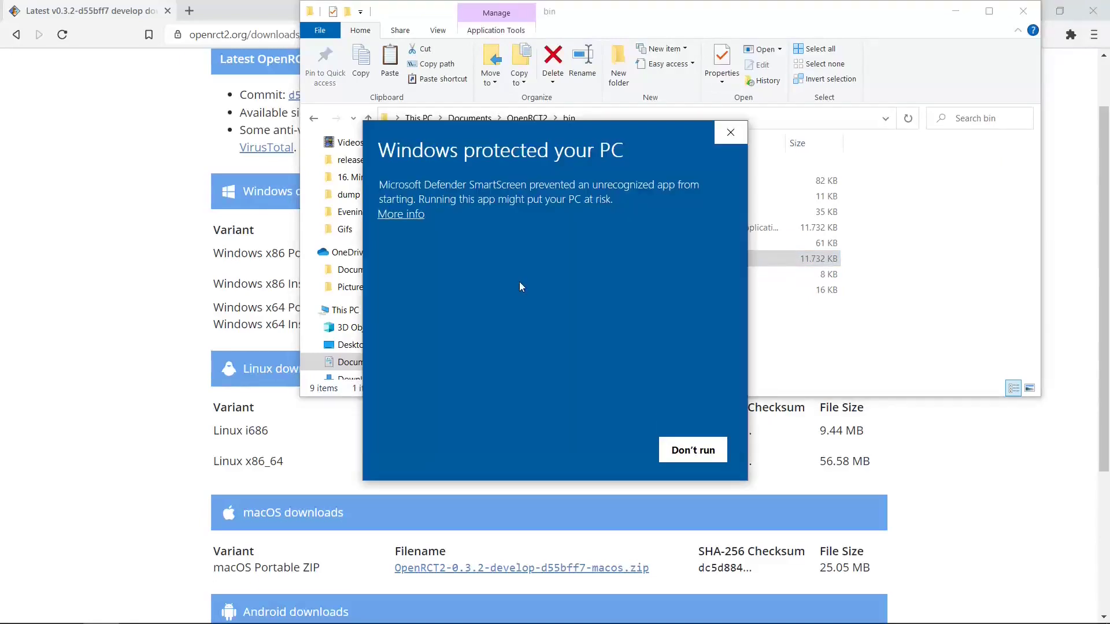
{"action": "left_click", "coordinate": [401, 214]}
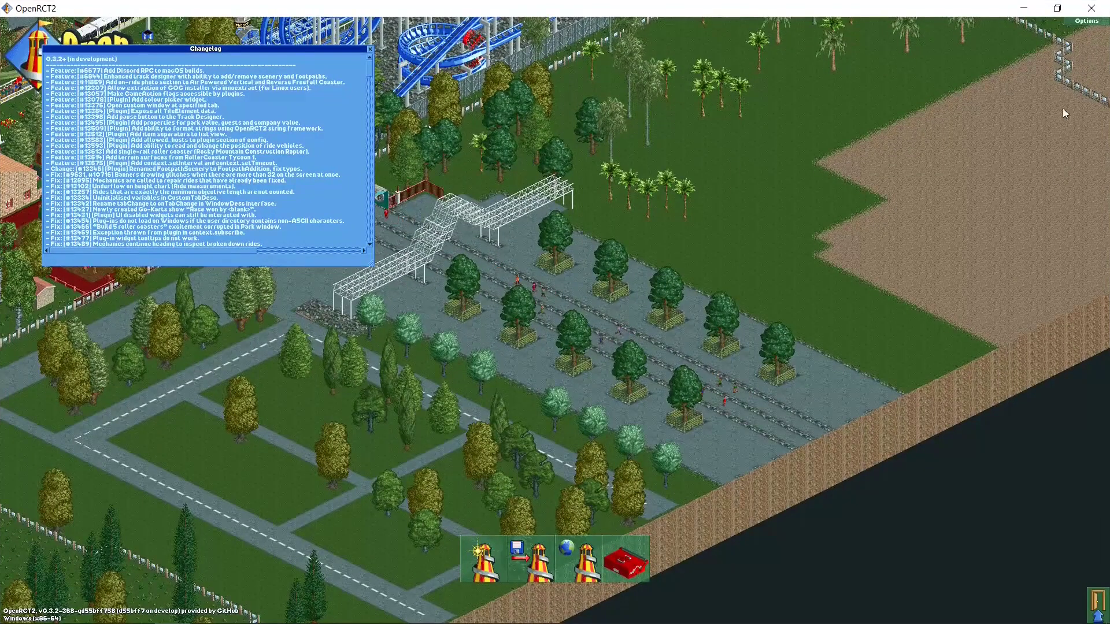
Turn off the master volume in the game's audio options and close the options window
{"action": "left_click", "coordinate": [1087, 21]}
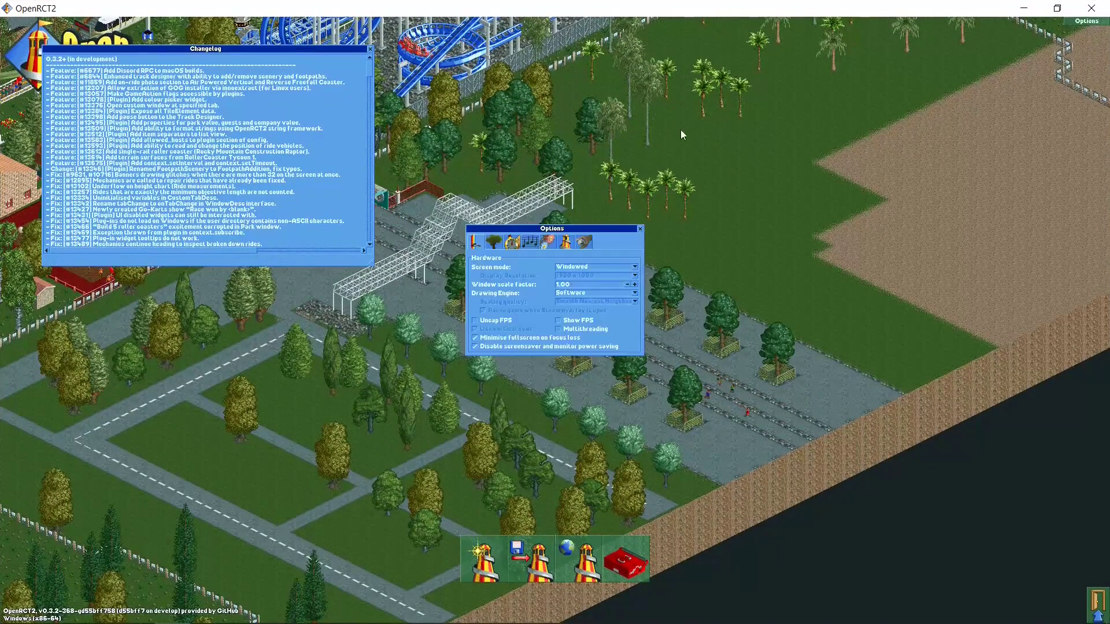
{"action": "left_click", "coordinate": [529, 242]}
{"action": "left_click", "coordinate": [475, 267]}
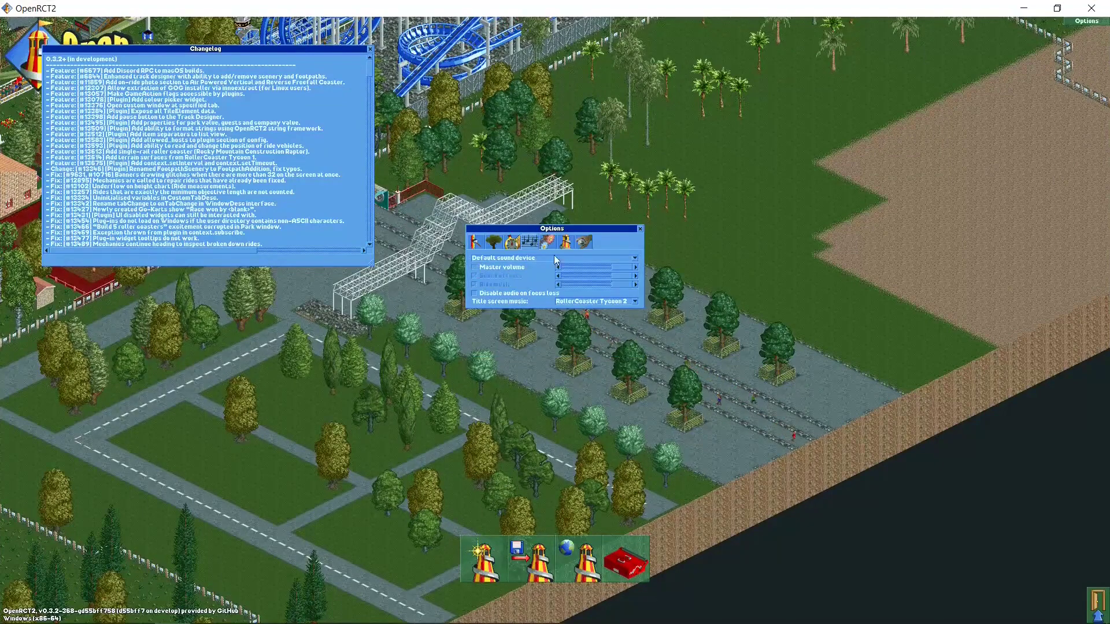
{"action": "left_click", "coordinate": [639, 229]}
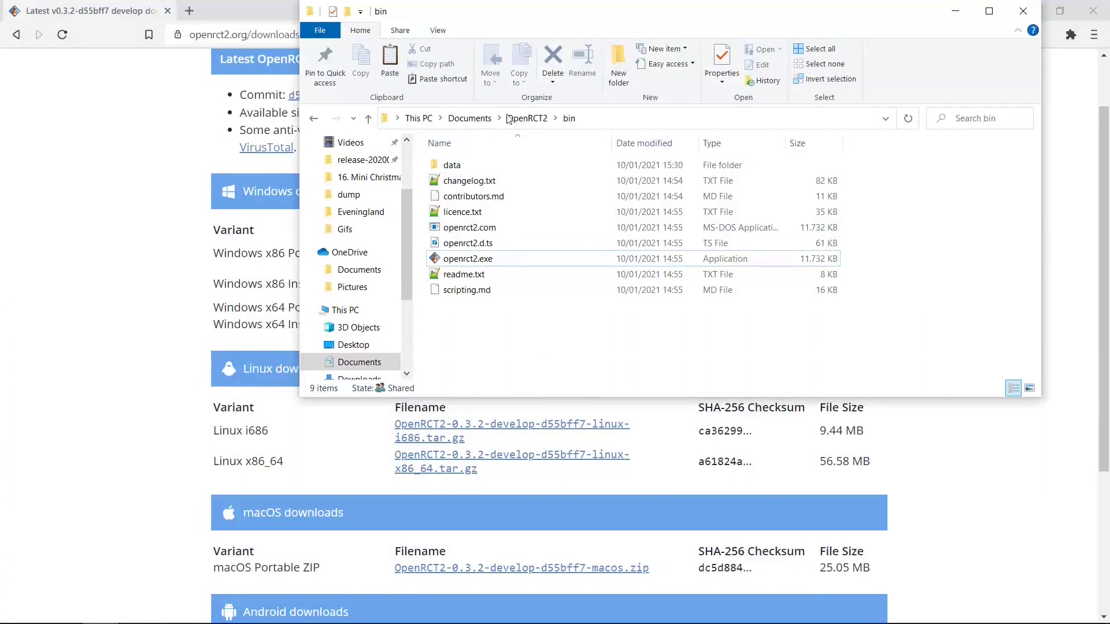
Go up to the OpenRCT2 folder in Documents and examine the folders and files generated by the game
{"action": "left_click", "coordinate": [527, 118]}
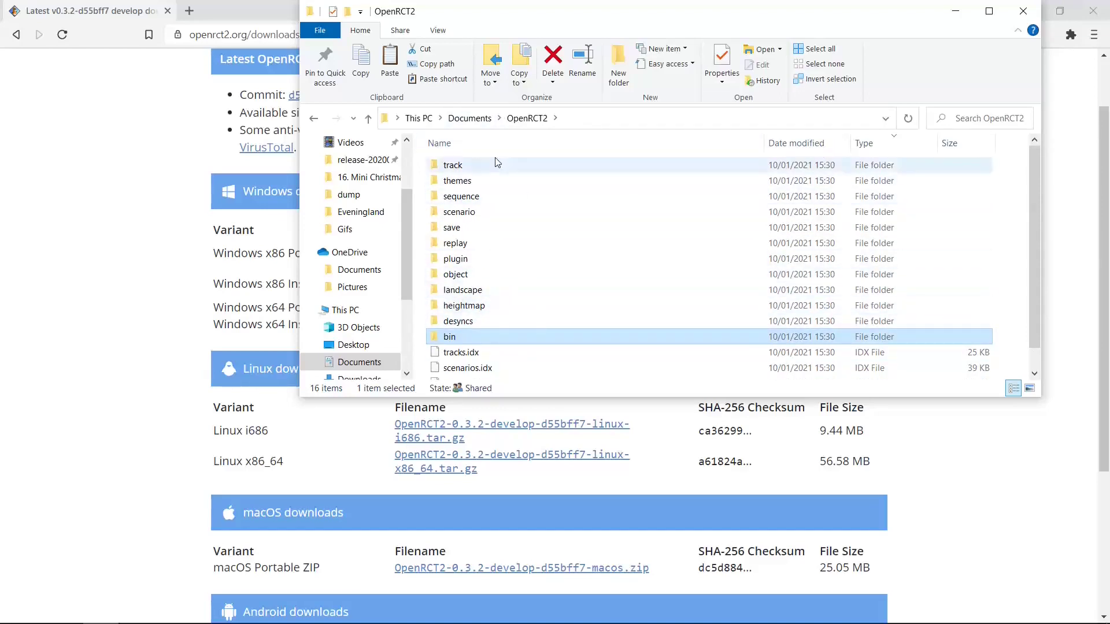
{"action": "scroll", "coordinate": [521, 322], "scroll_direction": "down", "scroll_amount": 1}
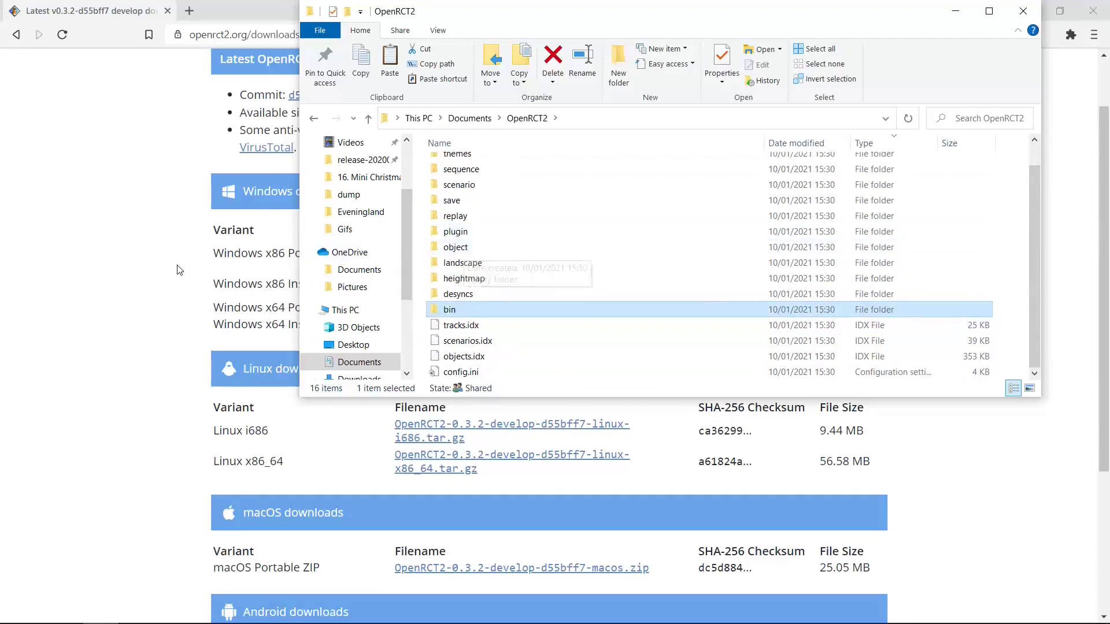
Return to the browser and review the download variants of the latest develop build
{"action": "left_click", "coordinate": [271, 296]}
{"action": "scroll", "coordinate": [386, 323], "scroll_direction": "down", "scroll_amount": 1}
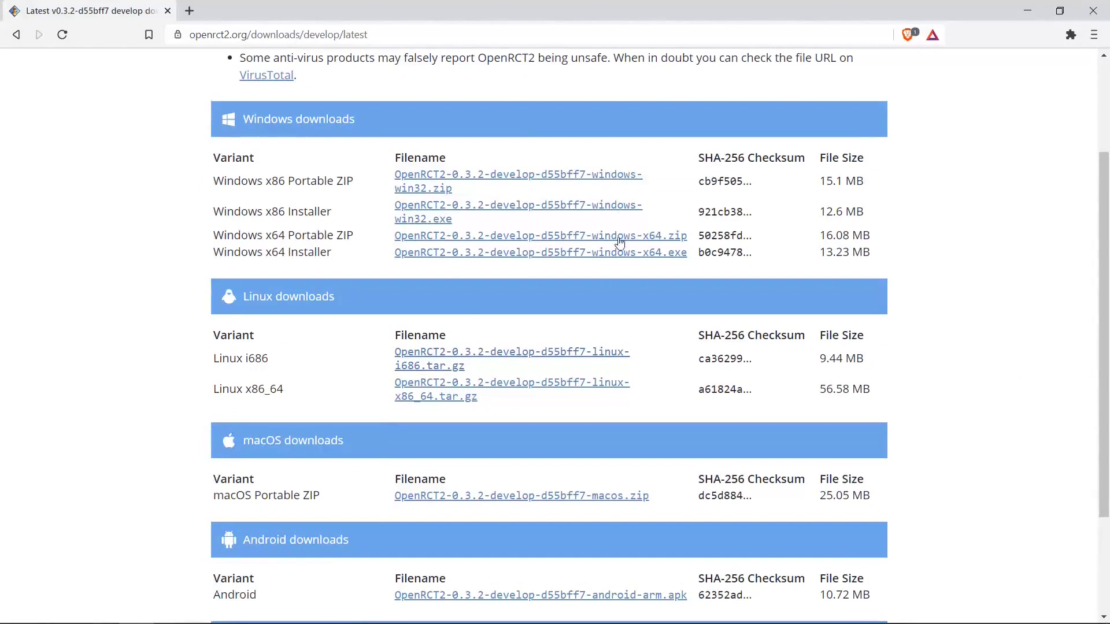
{"action": "scroll", "coordinate": [547, 353], "scroll_direction": "up", "scroll_amount": 2}
{"action": "scroll", "coordinate": [547, 354], "scroll_direction": "down", "scroll_amount": 2}
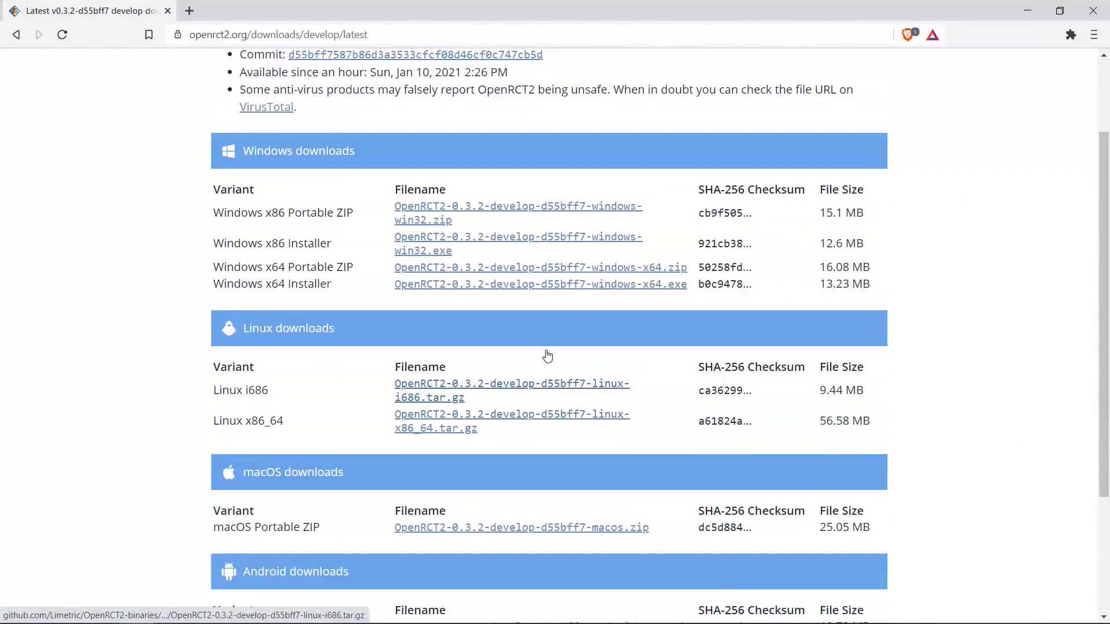
{"action": "scroll", "coordinate": [445, 321], "scroll_direction": "up", "scroll_amount": 2}
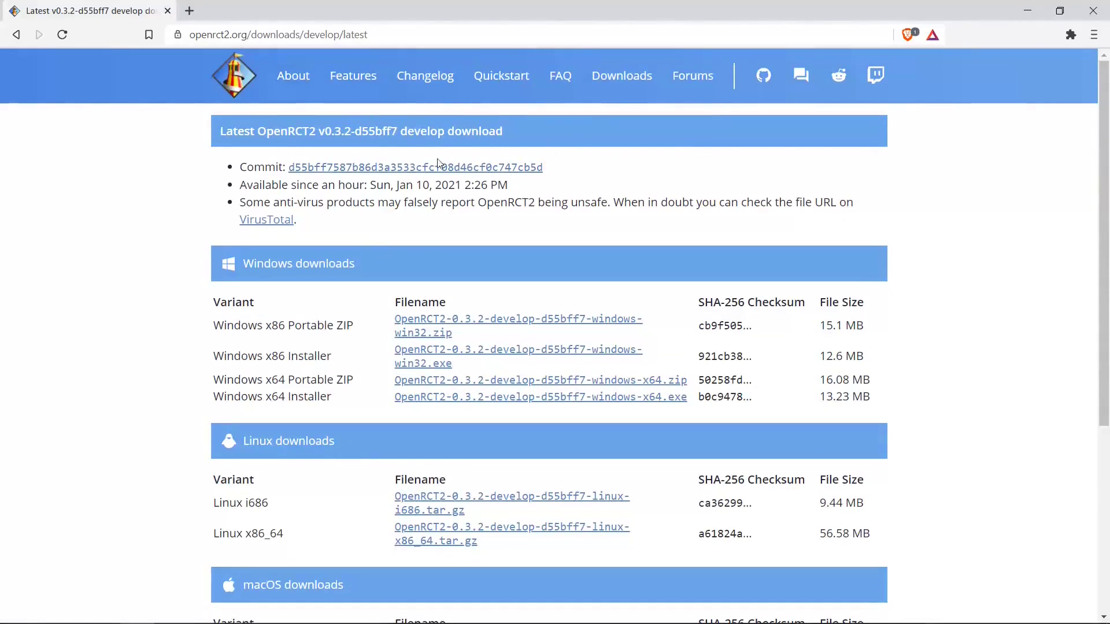
{"action": "scroll", "coordinate": [495, 153], "scroll_direction": "down", "scroll_amount": 2}
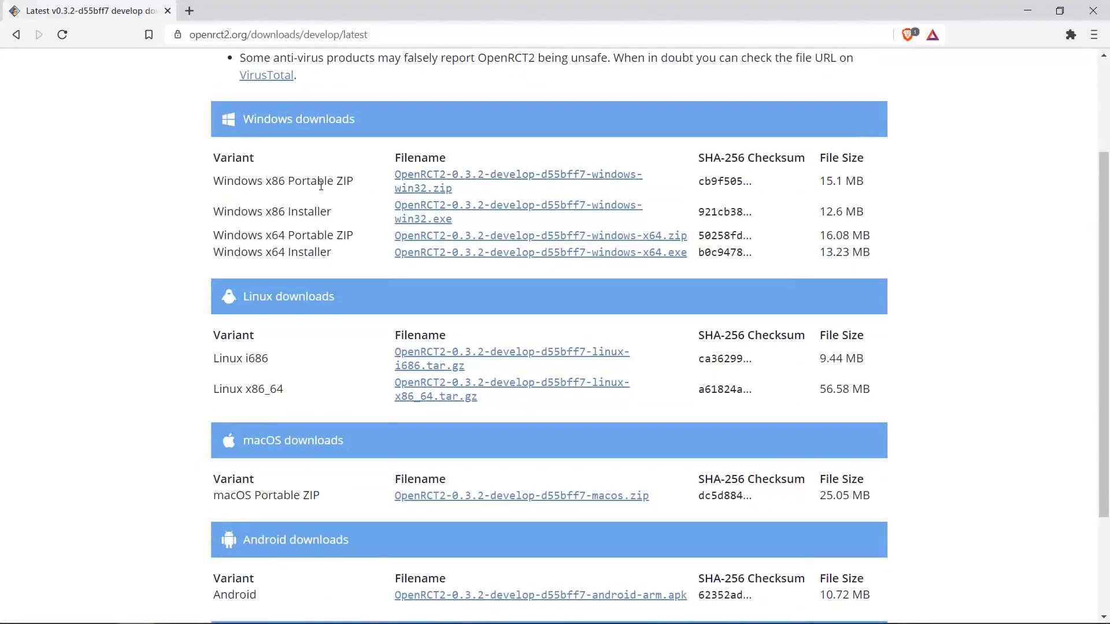
Switch back to File Explorer, open the bin folder and select all the game files in it
{"action": "left_click", "coordinate": [107, 621]}
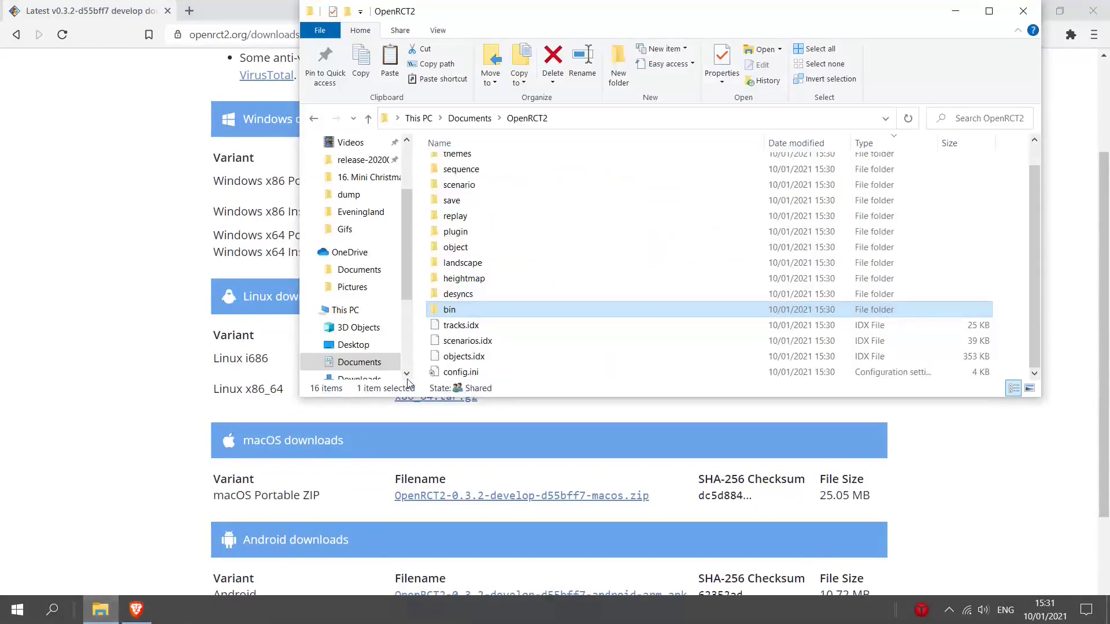
{"action": "mouse_move", "coordinate": [470, 314]}
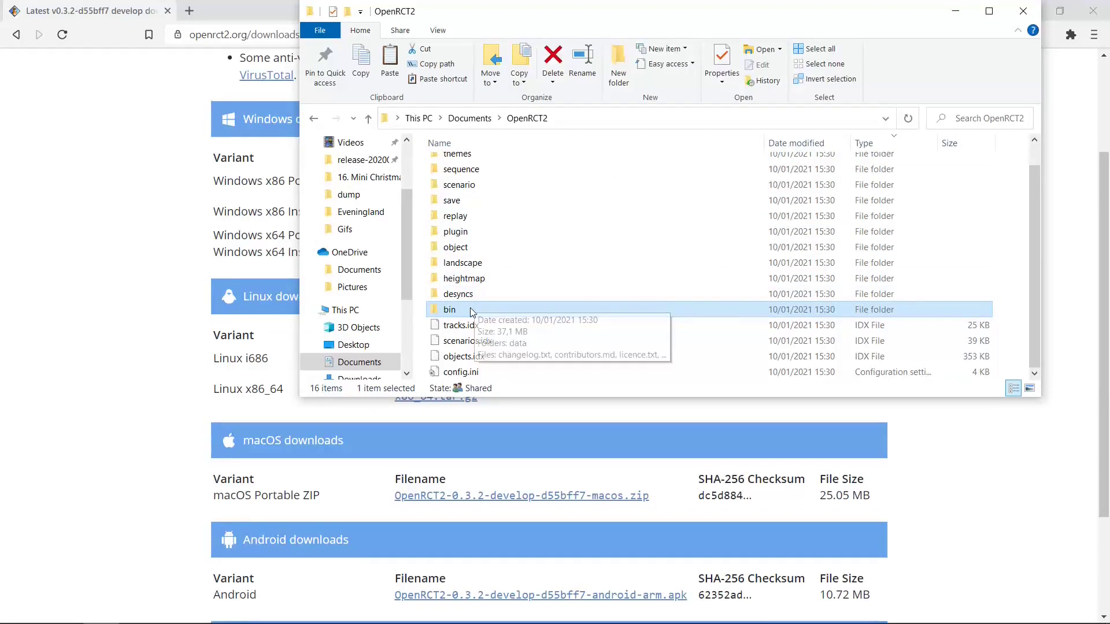
{"action": "double_click", "coordinate": [459, 315]}
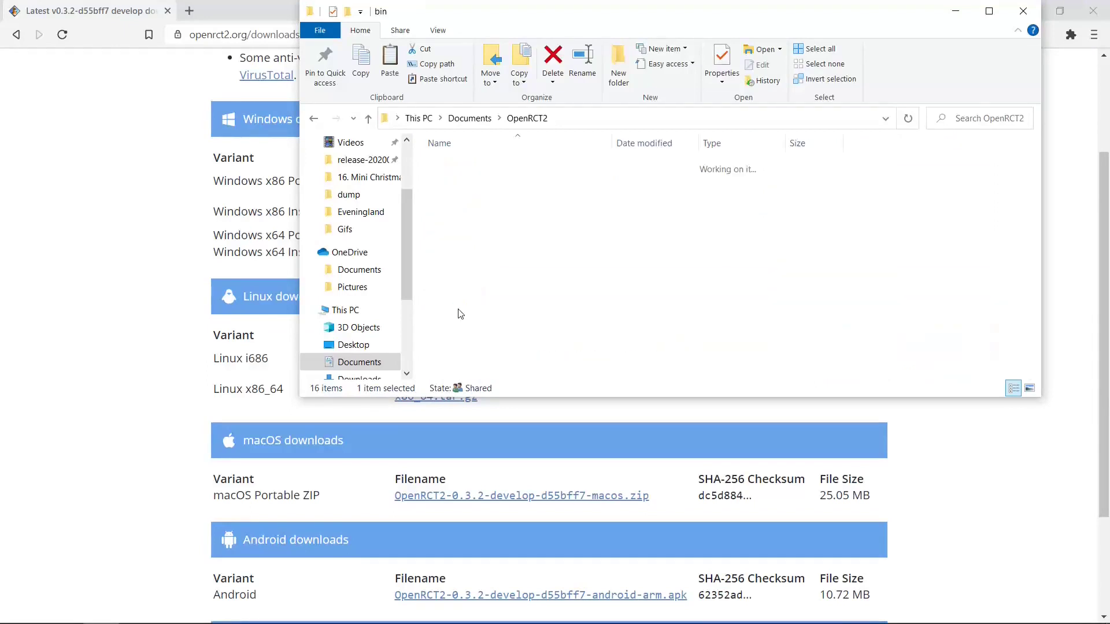
{"action": "left_click_drag", "start_coordinate": [474, 311], "coordinate": [461, 181]}
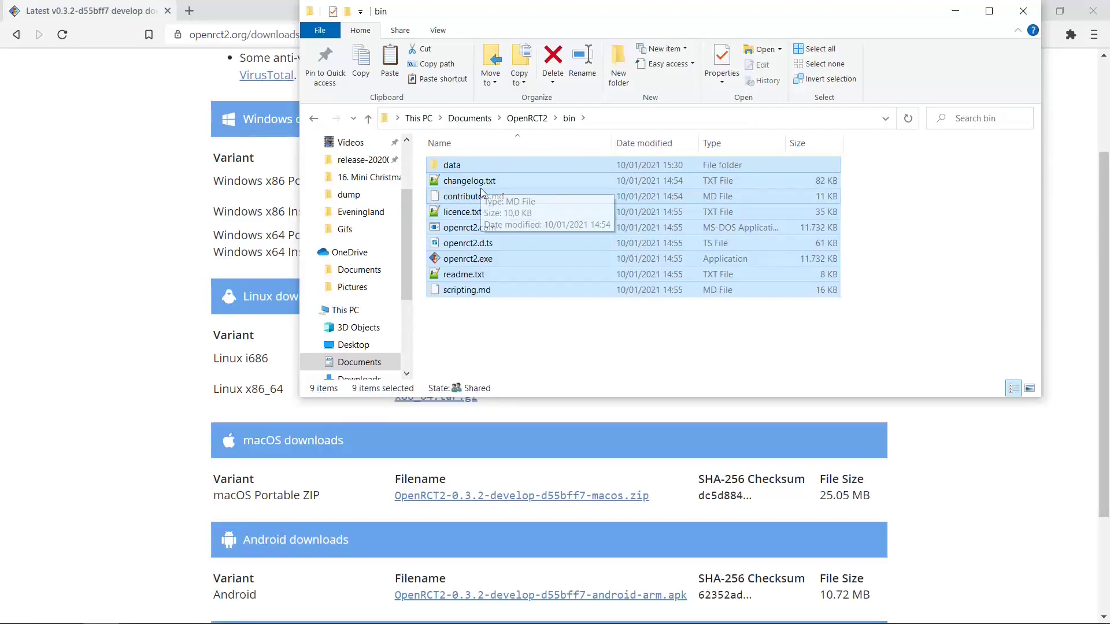
Deselect the files in the bin folder and minimise the browser so the desktop shows behind File Explorer
{"action": "left_click", "coordinate": [499, 297]}
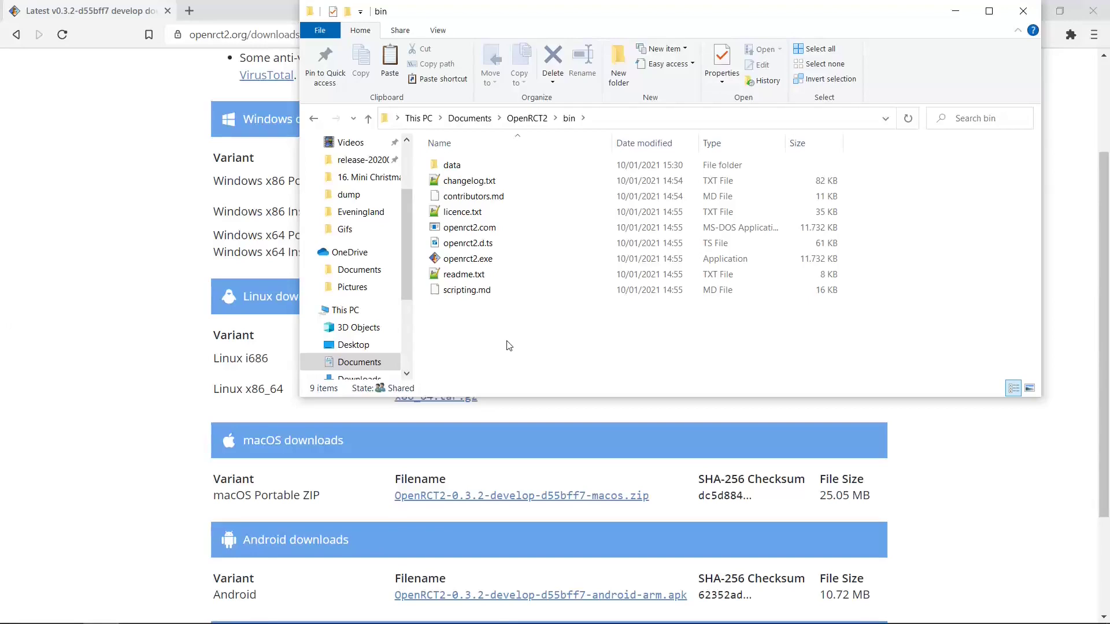
{"action": "left_click", "coordinate": [1061, 67]}
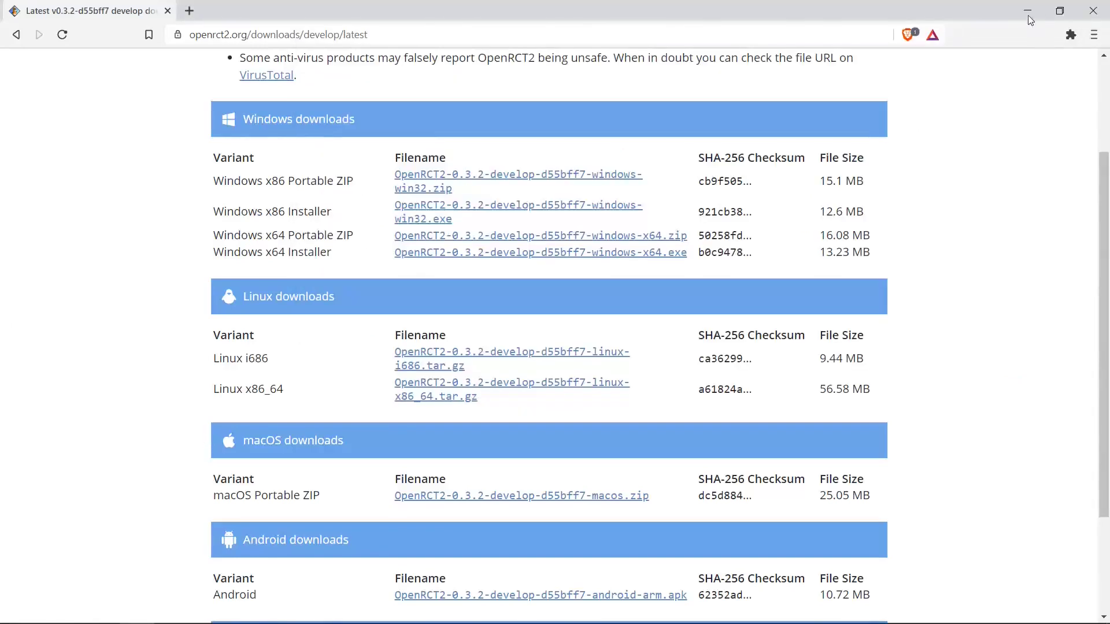
{"action": "left_click", "coordinate": [1027, 12]}
{"action": "left_click", "coordinate": [303, 498]}
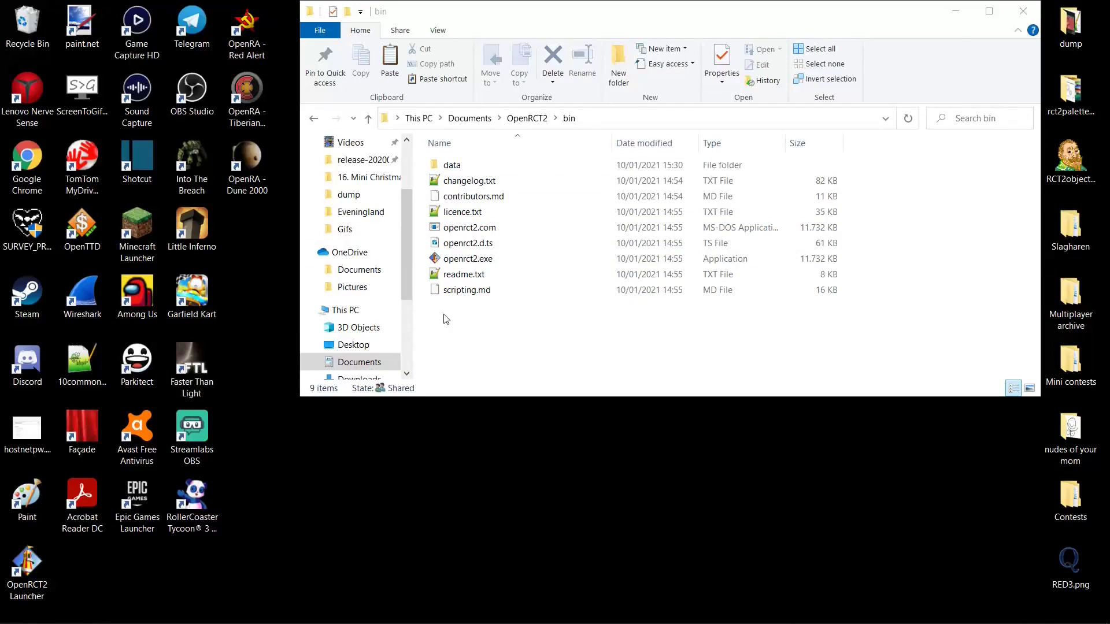
Move the OpenRCT2 Launcher shortcut to a free spot beyond the desktop icon columns, and open and close the launcher
{"action": "left_click_drag", "start_coordinate": [30, 580], "coordinate": [248, 517]}
{"action": "double_click", "coordinate": [246, 500]}
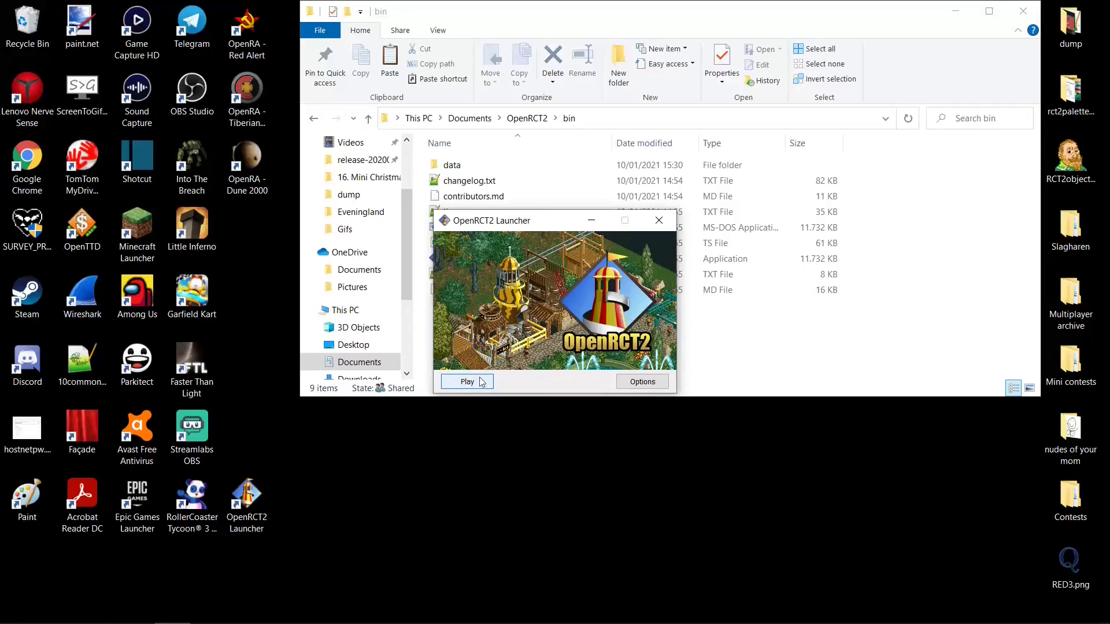
{"action": "left_click_drag", "start_coordinate": [247, 497], "coordinate": [300, 506]}
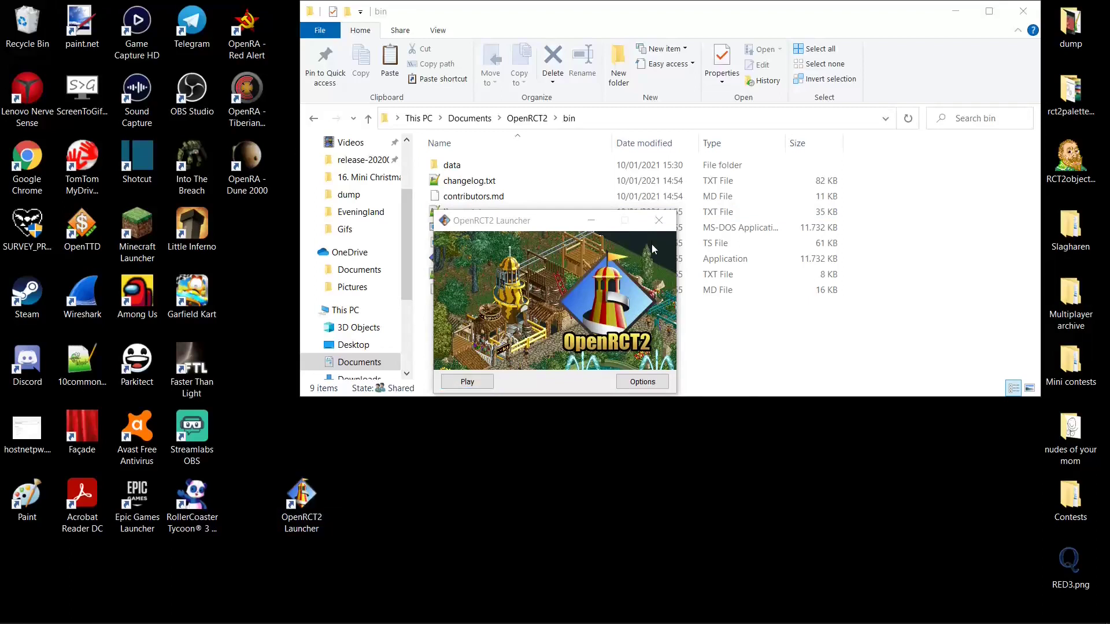
{"action": "left_click", "coordinate": [659, 220]}
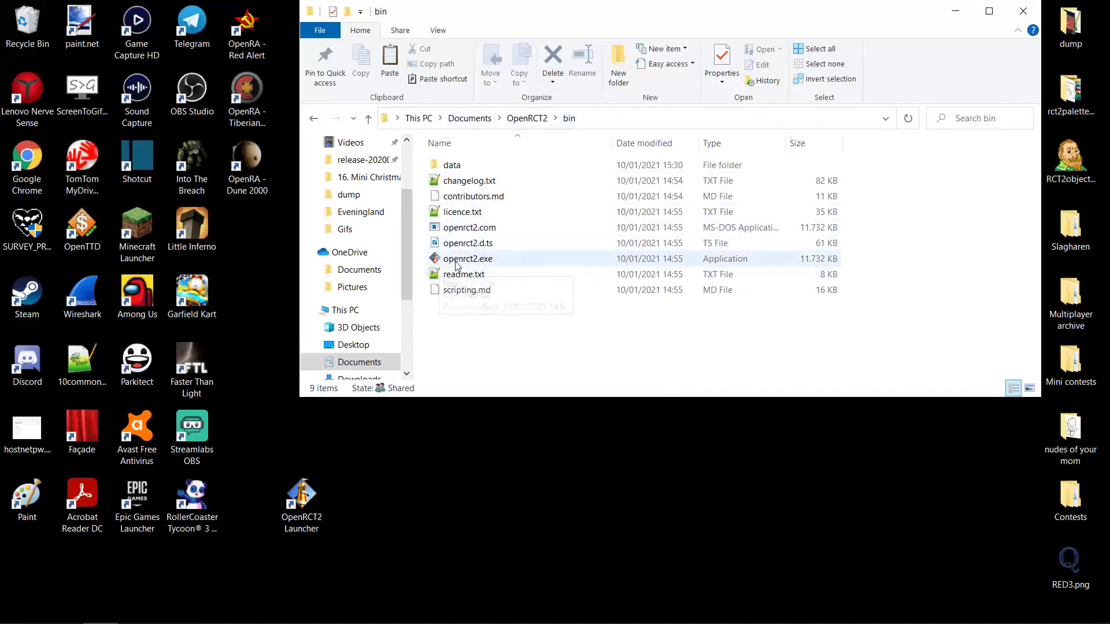
Create a desktop shortcut to openrct2.exe from the bin folder and place it directly above the OpenRCT2 Launcher icon
{"action": "right_click", "coordinate": [473, 259]}
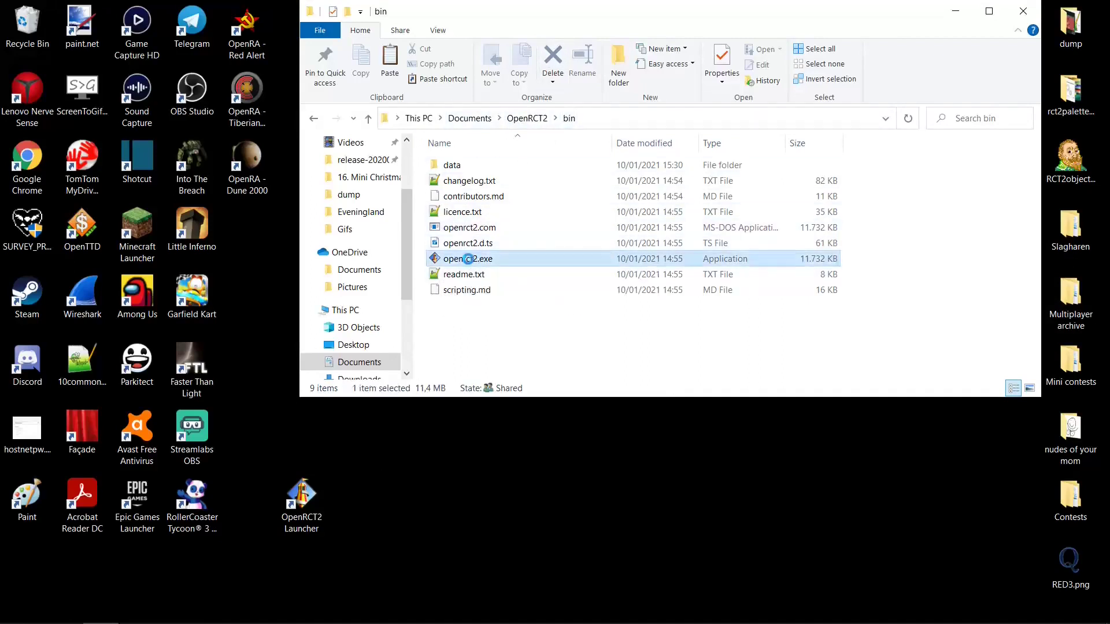
{"action": "mouse_move", "coordinate": [369, 460]}
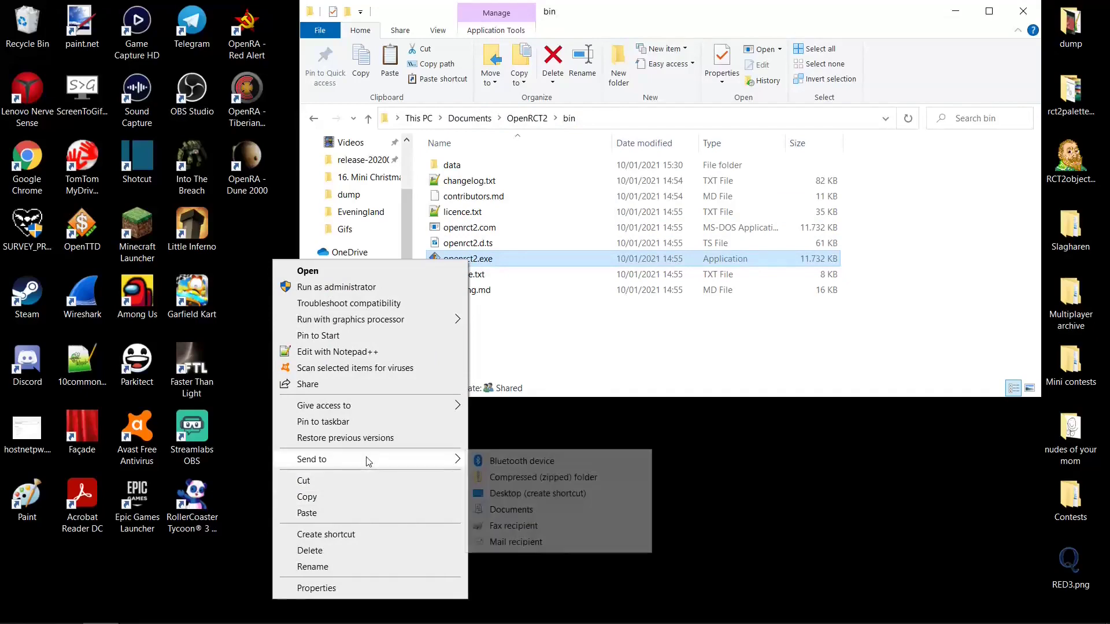
{"action": "left_click", "coordinate": [565, 497]}
{"action": "left_click_drag", "start_coordinate": [27, 561], "coordinate": [311, 432]}
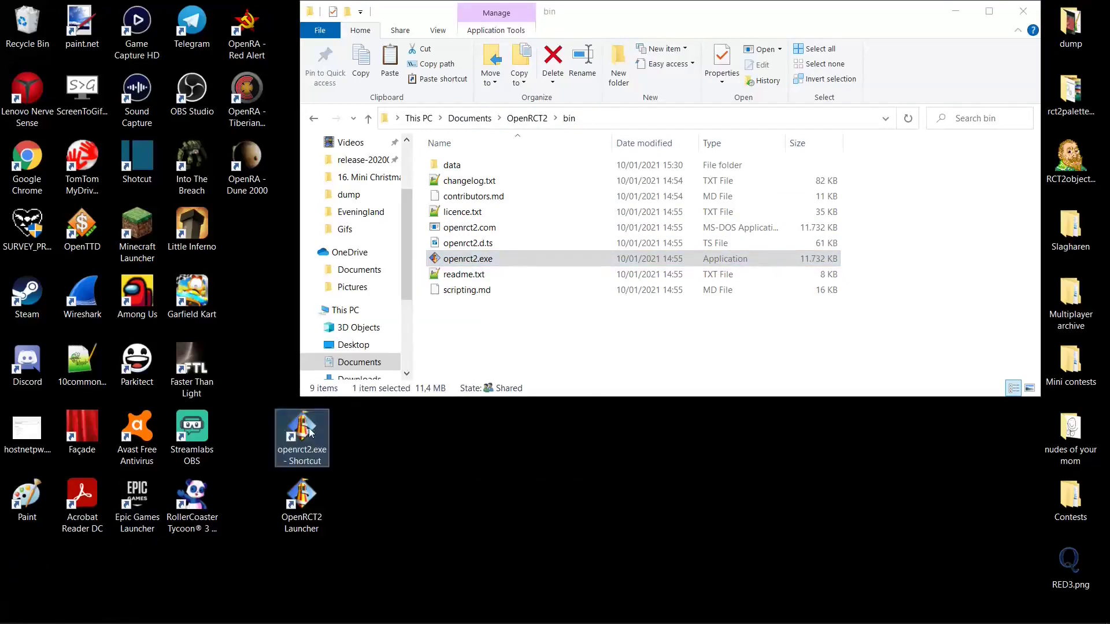
Close File Explorer and start the game from the openrct2.exe desktop shortcut
{"action": "left_click", "coordinate": [1023, 10]}
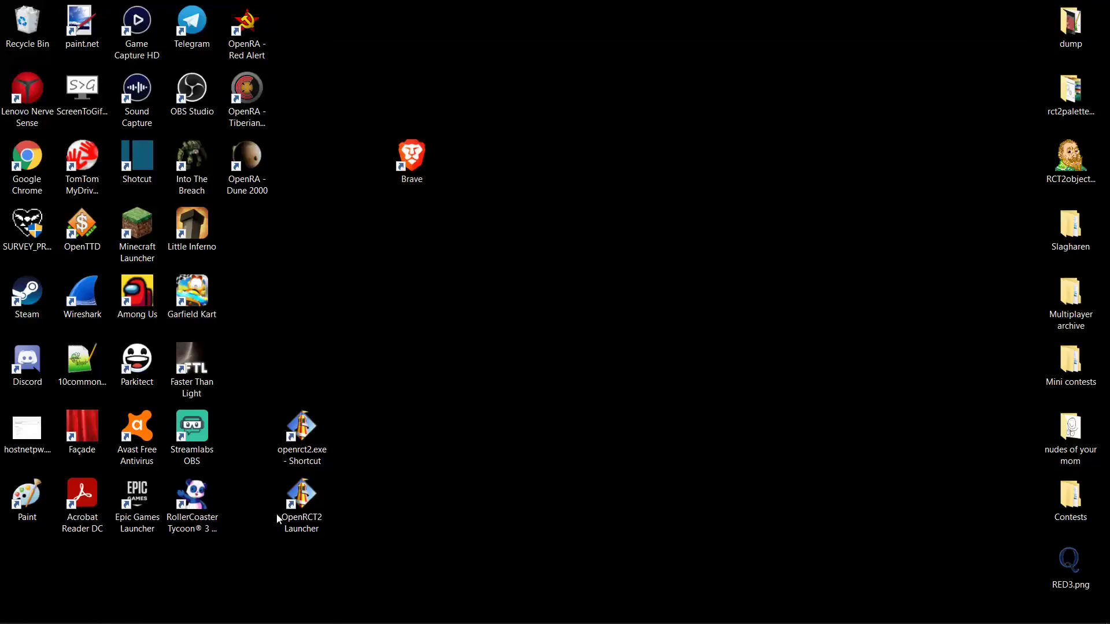
{"action": "left_click", "coordinate": [305, 498]}
{"action": "double_click", "coordinate": [305, 498]}
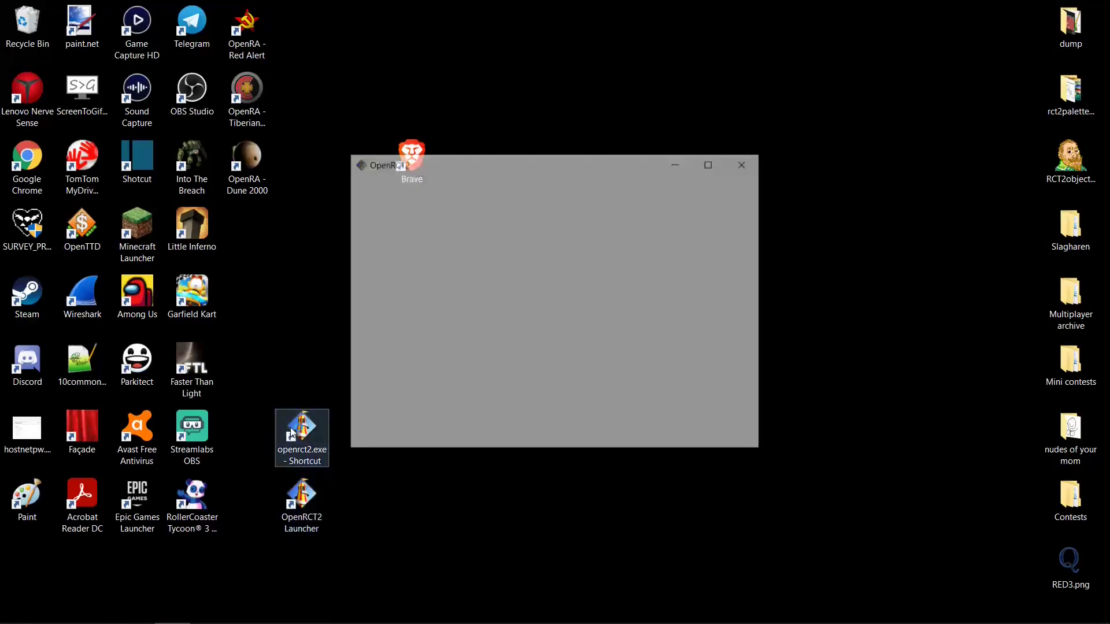